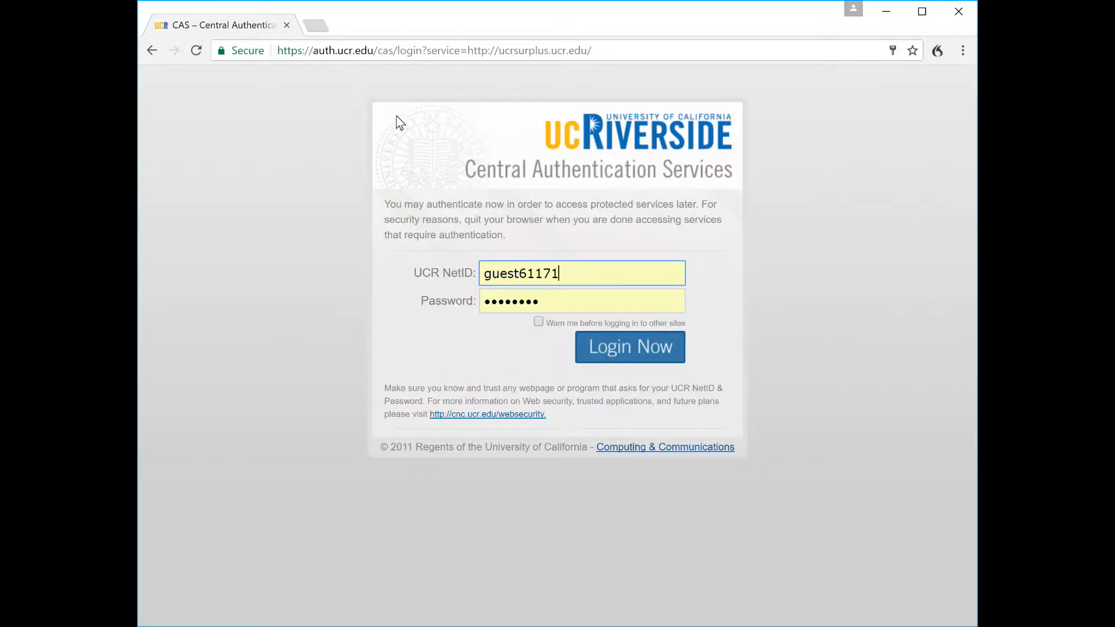
Submit the filled-in NetID and password to sign in through UCR Central Authentication Service
{"action": "left_click", "coordinate": [635, 348]}
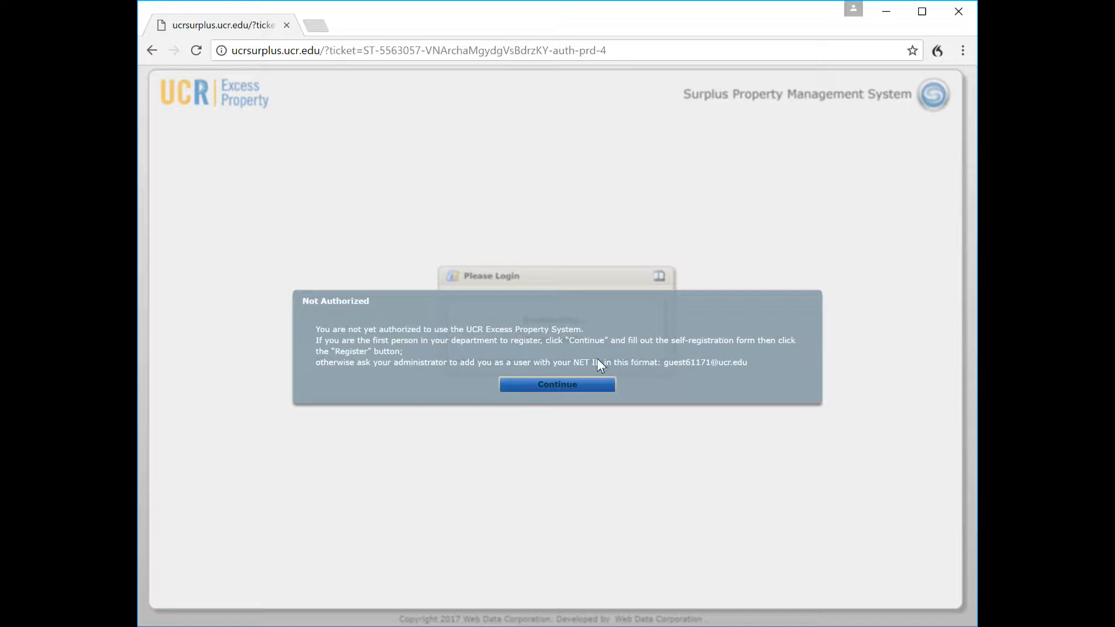
Continue past the Not Authorized notice to the New Department Registration form
{"action": "left_click", "coordinate": [553, 388]}
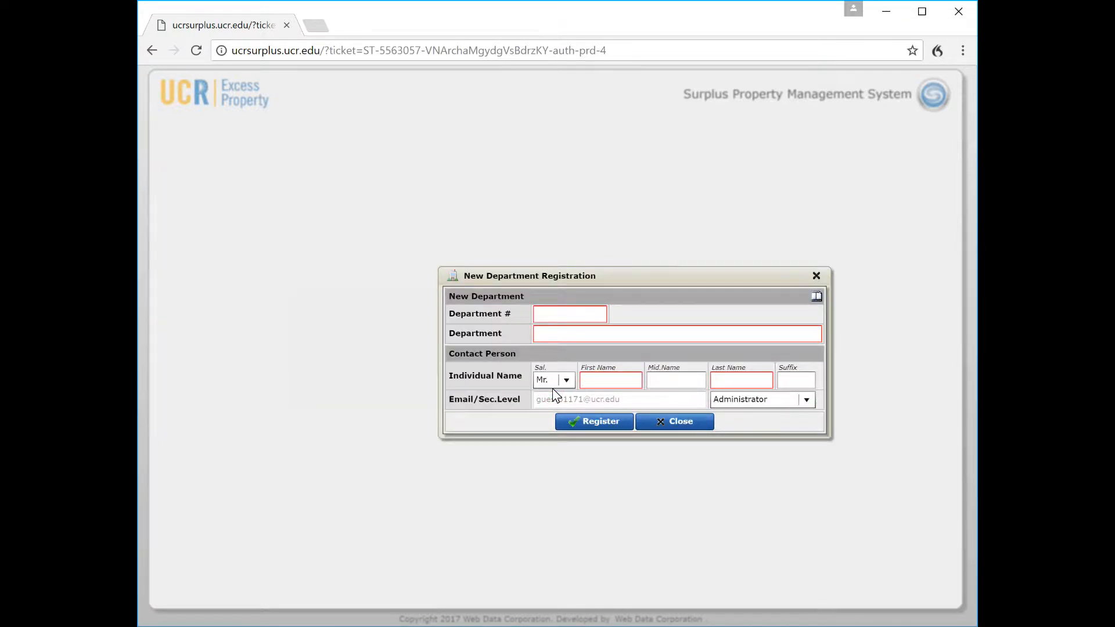
Try department number 1001, then dismiss the error saying it belongs to GB Dept
{"action": "left_click", "coordinate": [546, 316]}
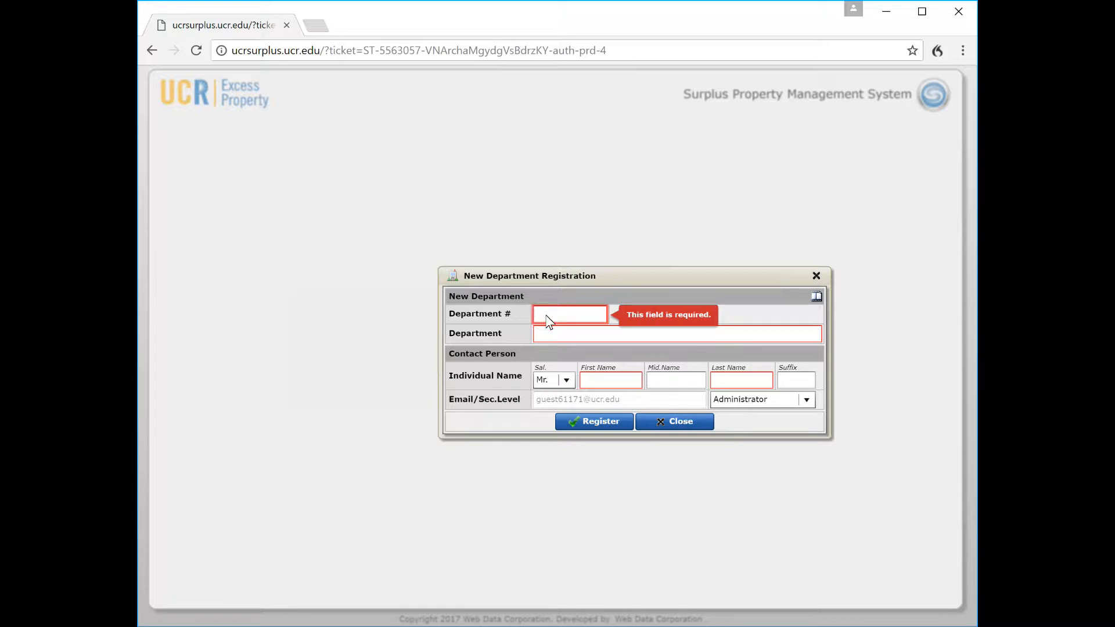
{"action": "type", "text": "1001"}
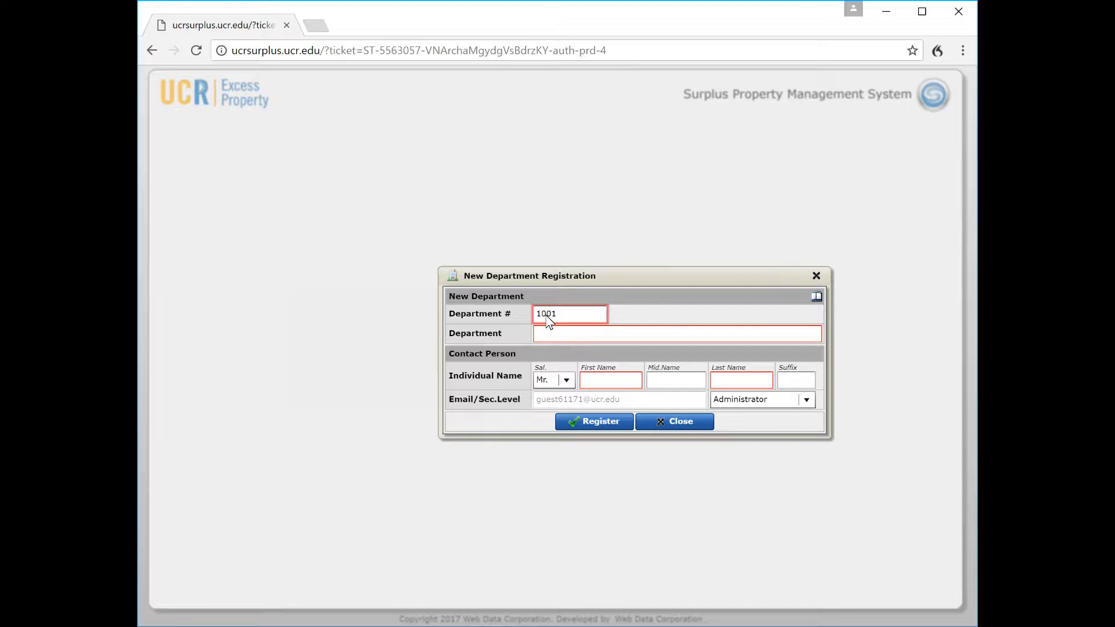
{"action": "key", "text": "Tab"}
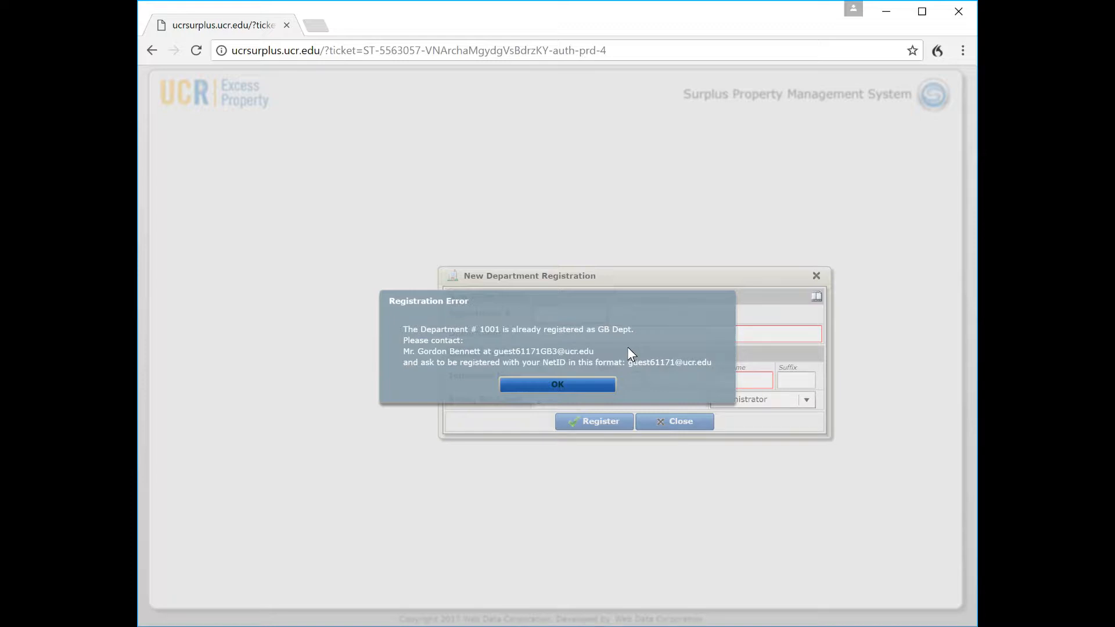
{"action": "left_click", "coordinate": [561, 384]}
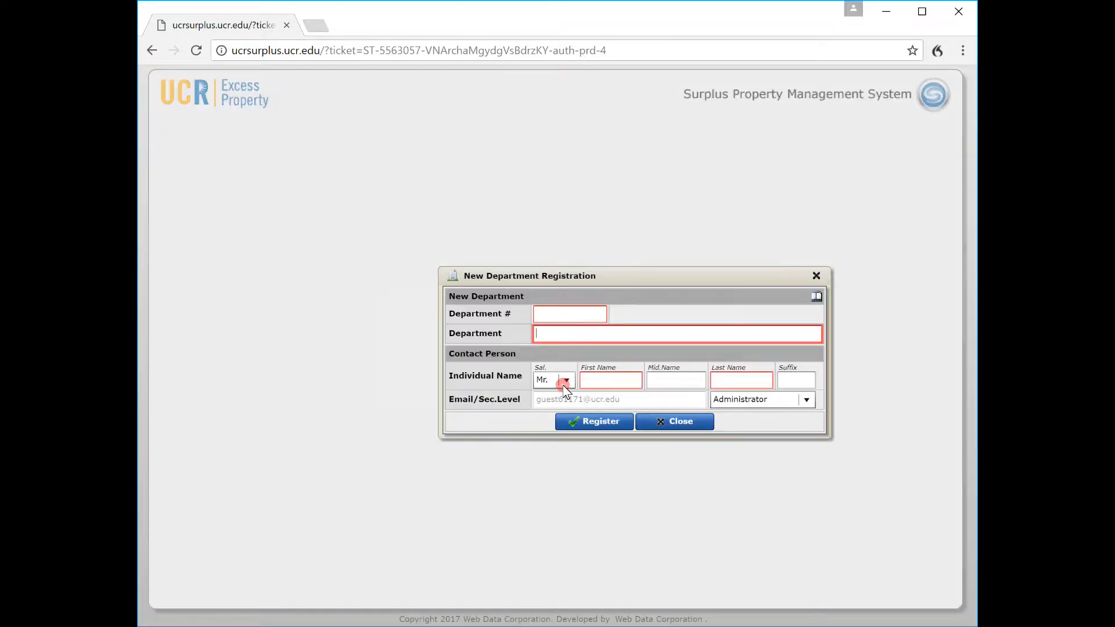
Enter department number 1002 with the name Test Department
{"action": "left_click", "coordinate": [548, 315]}
{"action": "type", "text": "1002"}
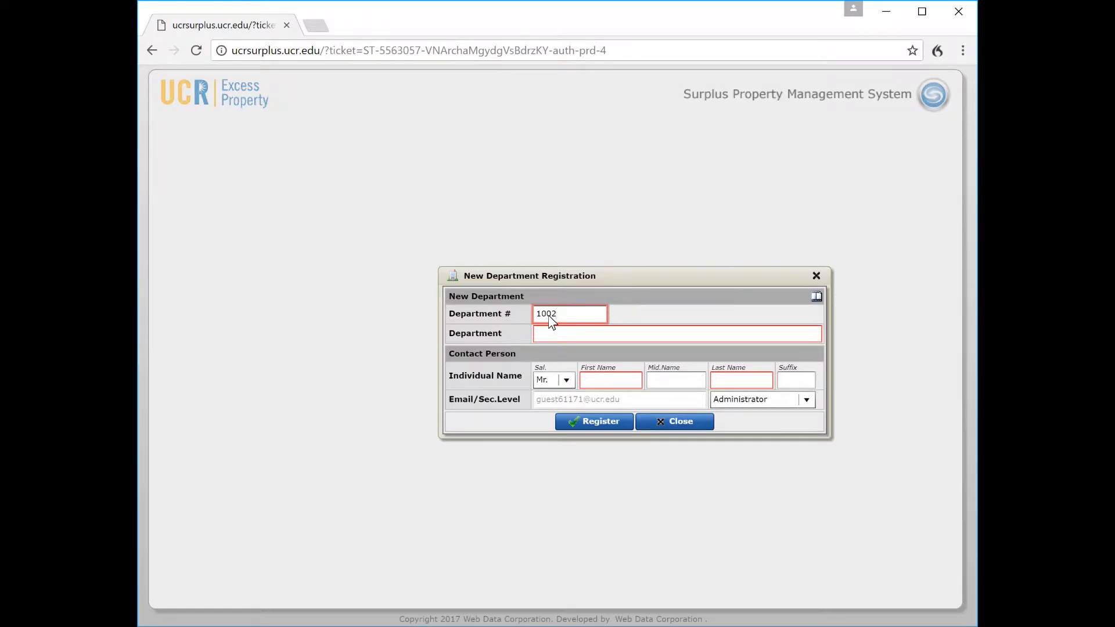
{"action": "key", "text": "Tab"}
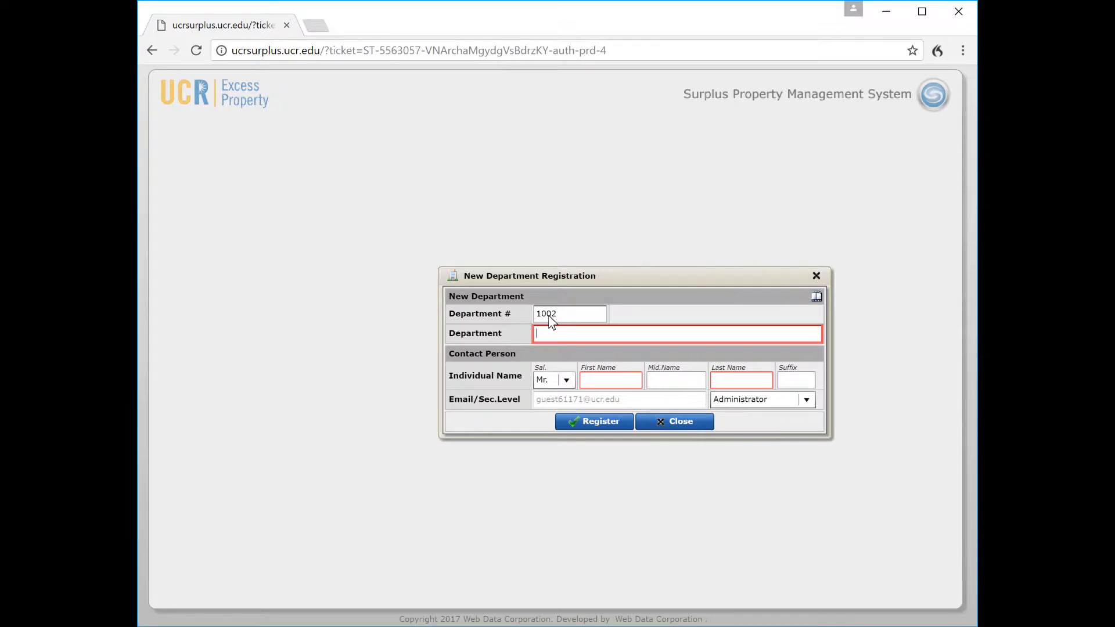
{"action": "type", "text": "Test De"}
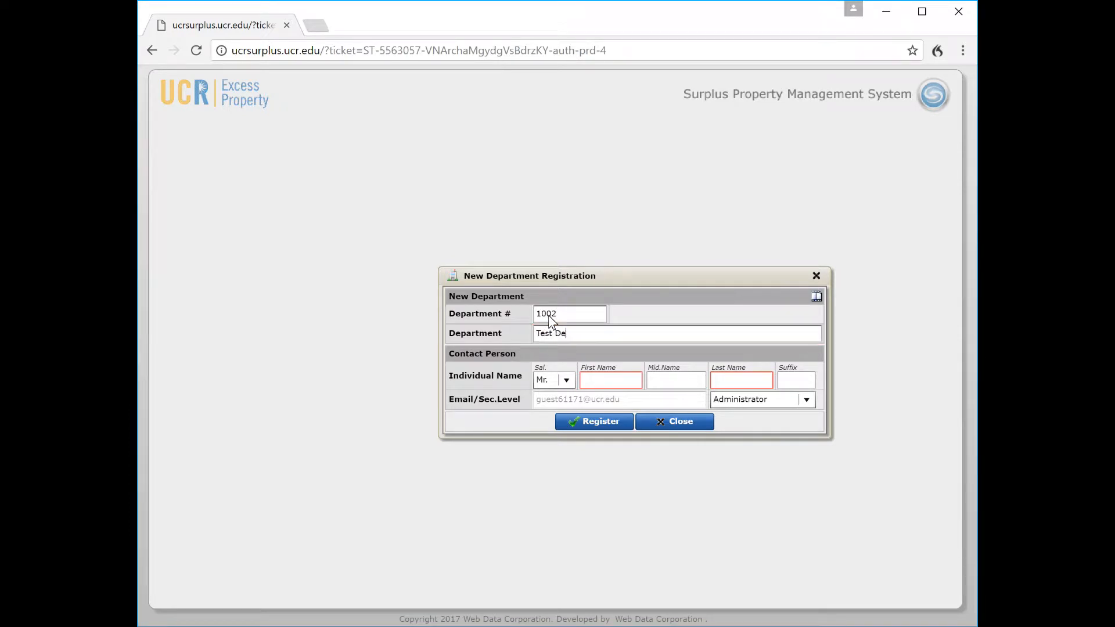
{"action": "type", "text": "partment"}
Fill in the contact person's first name, middle initial and last name
{"action": "left_click", "coordinate": [601, 381]}
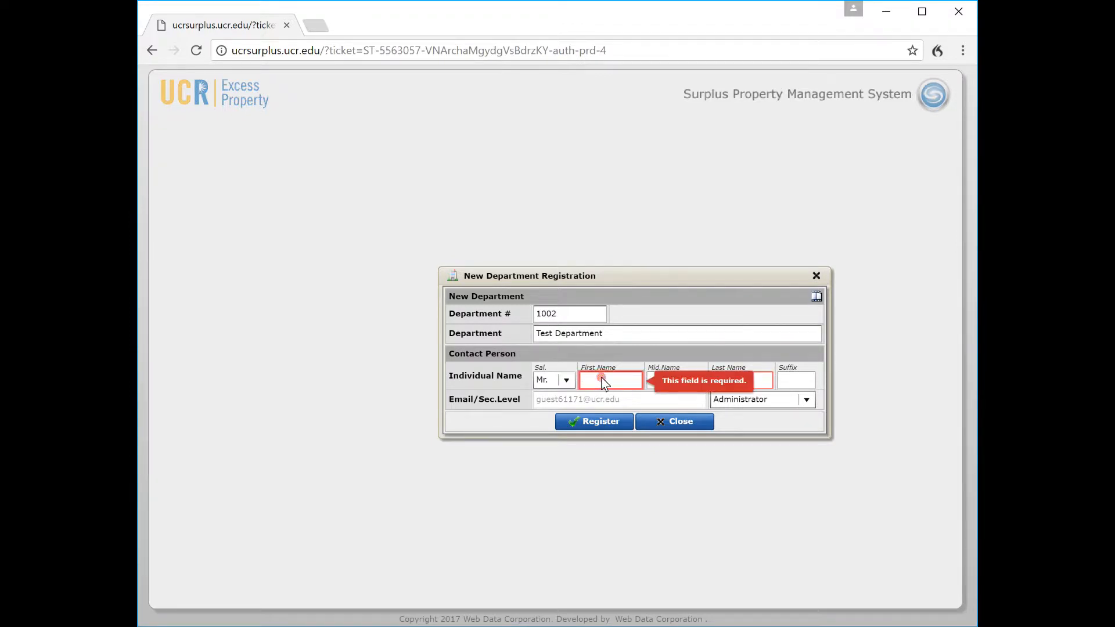
{"action": "type", "text": "John"}
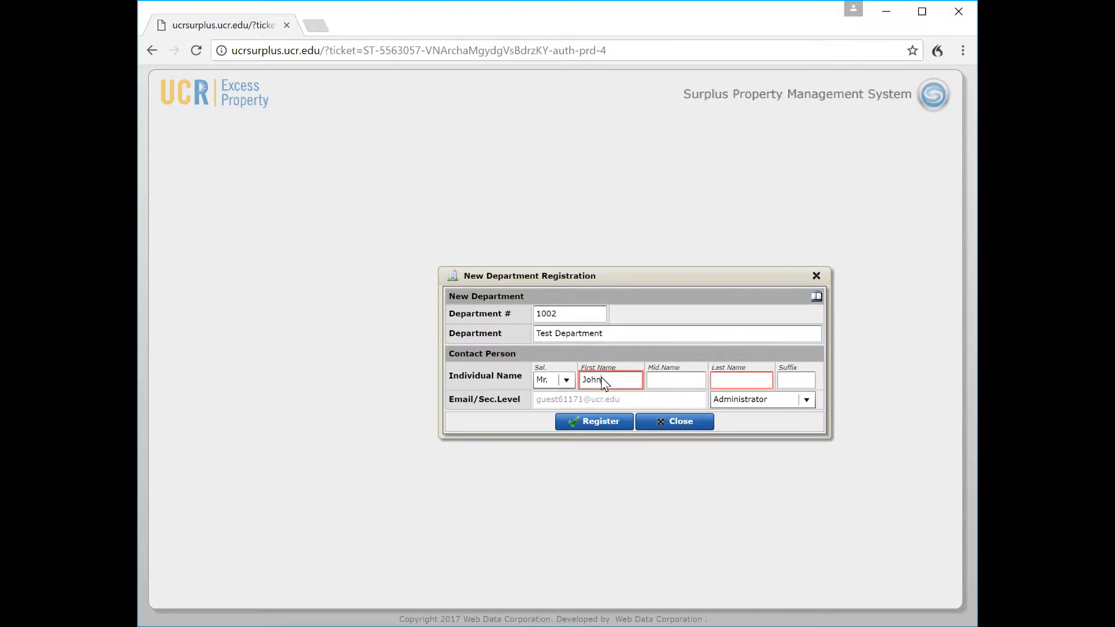
{"action": "key", "text": "Tab"}
{"action": "type", "text": "S"}
{"action": "key", "text": "Tab"}
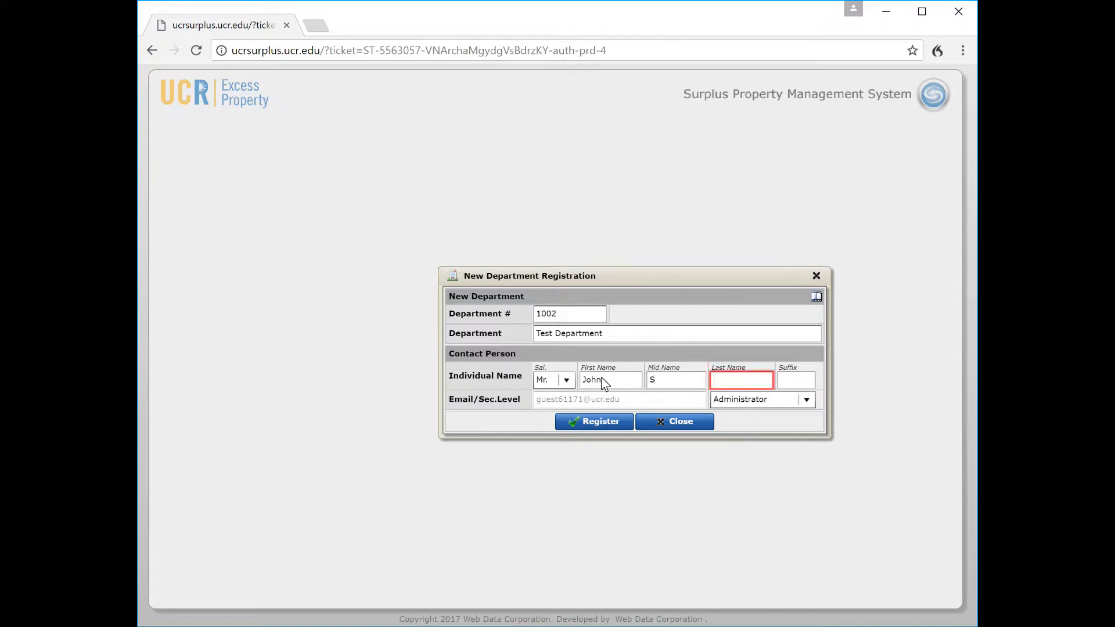
{"action": "type", "text": "Smith"}
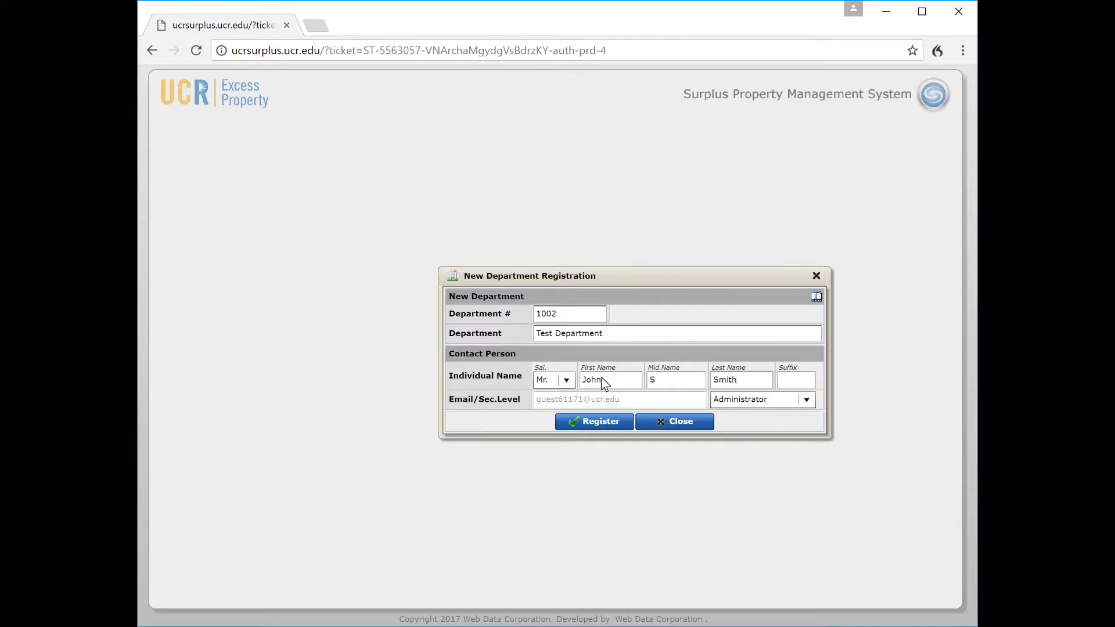
{"action": "key", "text": "Tab"}
Keep Administrator as the security level and submit the registration
{"action": "left_click", "coordinate": [807, 401]}
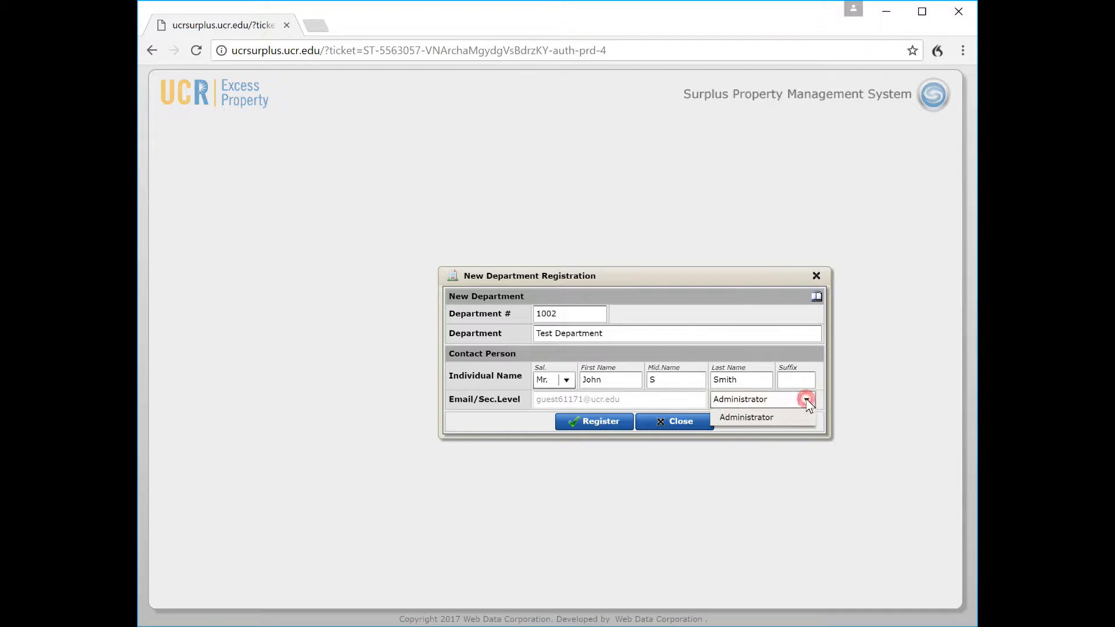
{"action": "left_click", "coordinate": [807, 401]}
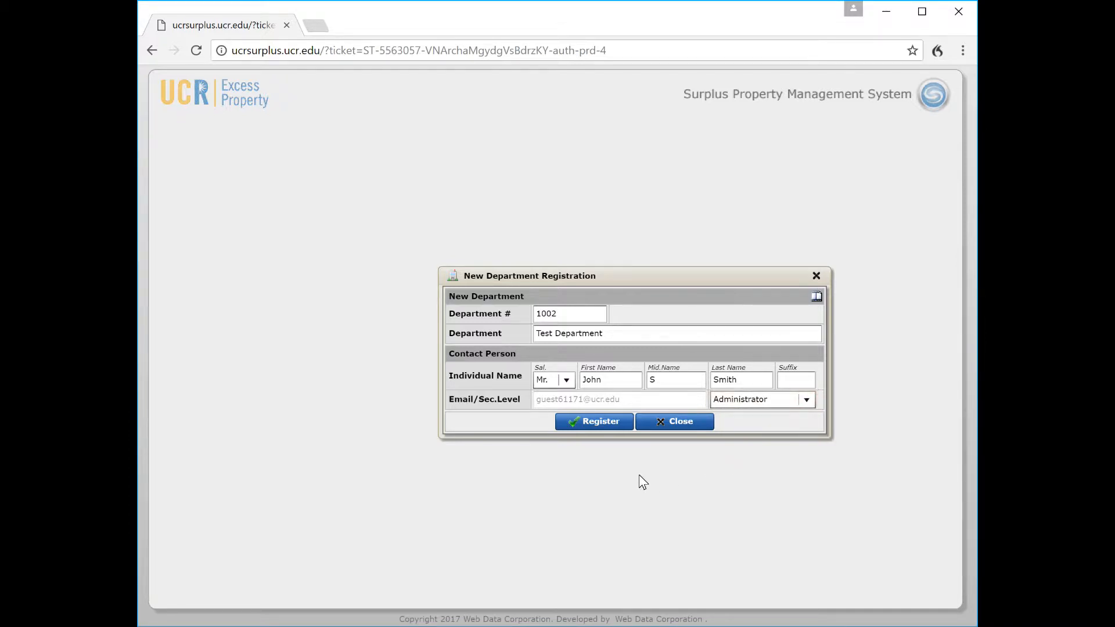
{"action": "left_click", "coordinate": [593, 425]}
Complete the registration and open Department Profile from the Departments sidebar section
{"action": "left_click", "coordinate": [591, 420]}
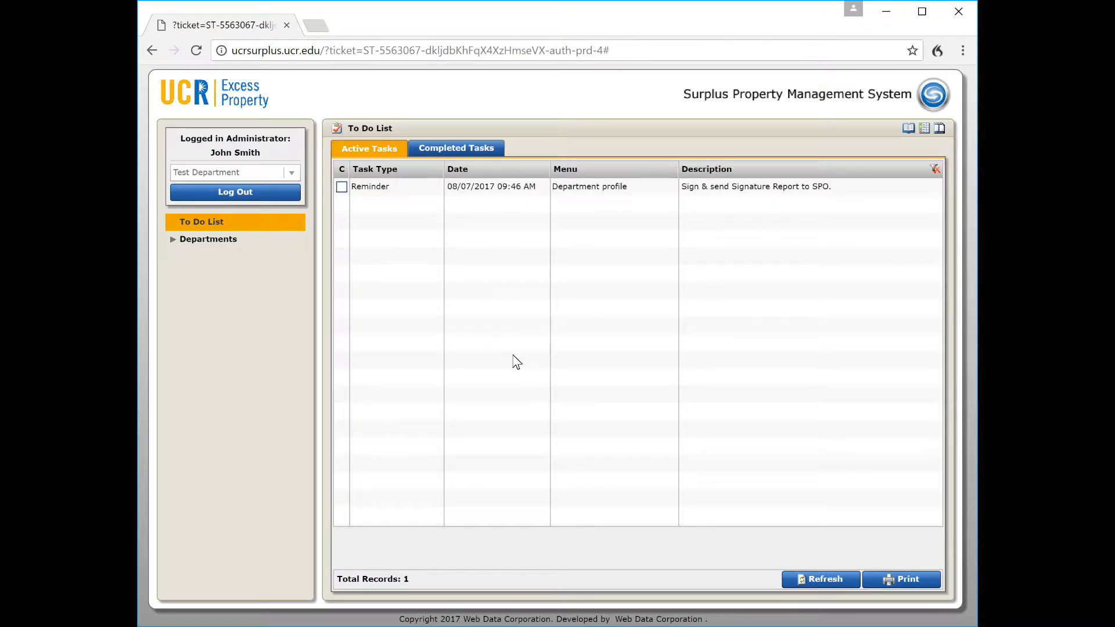
{"action": "left_click", "coordinate": [175, 239]}
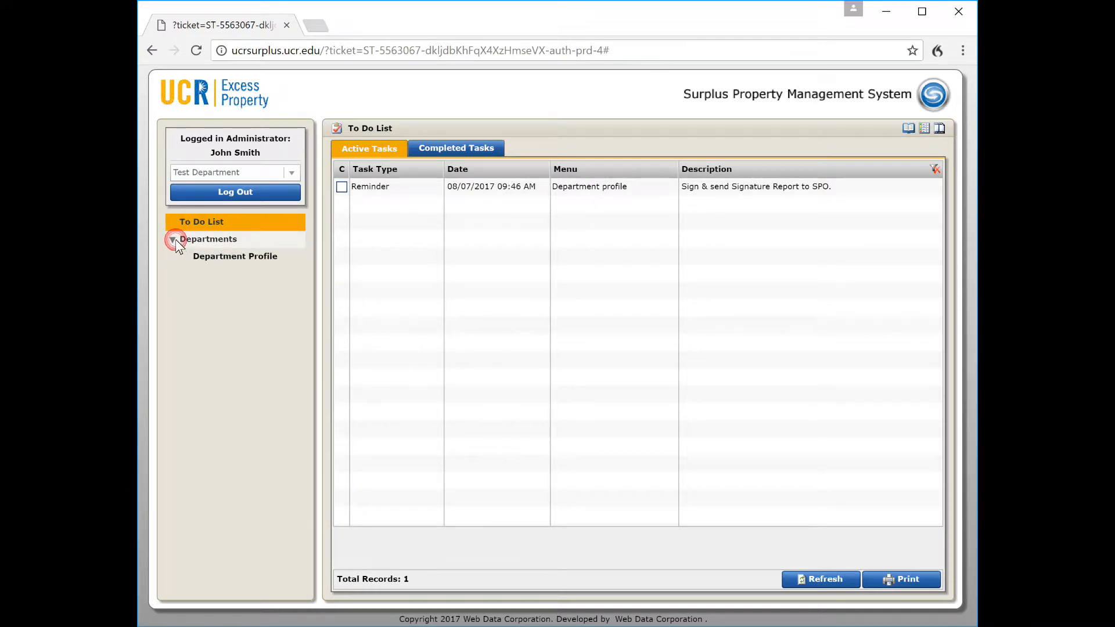
{"action": "left_click", "coordinate": [230, 257]}
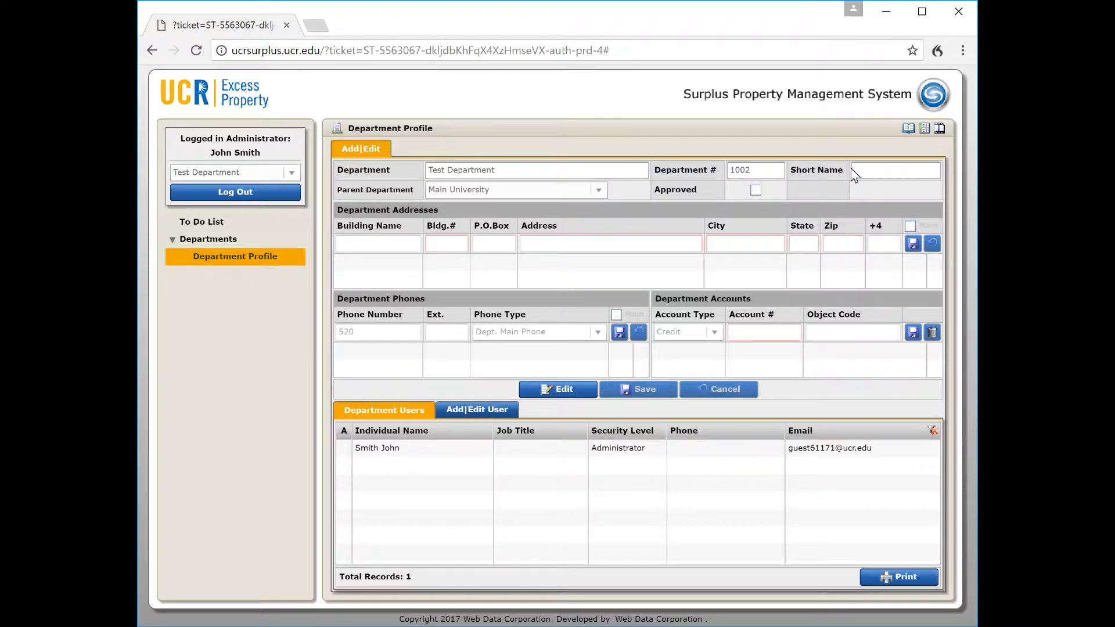
Edit the profile, set short name TD%, and choose Main University as parent department
{"action": "left_click", "coordinate": [557, 391]}
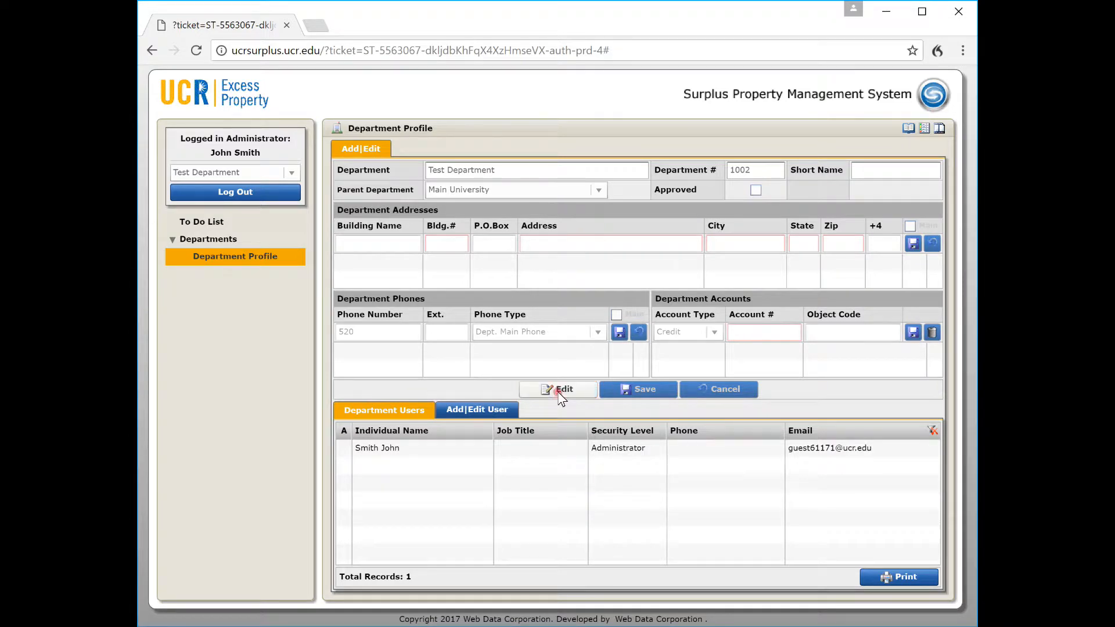
{"action": "left_click", "coordinate": [872, 174]}
{"action": "type", "text": "TD"}
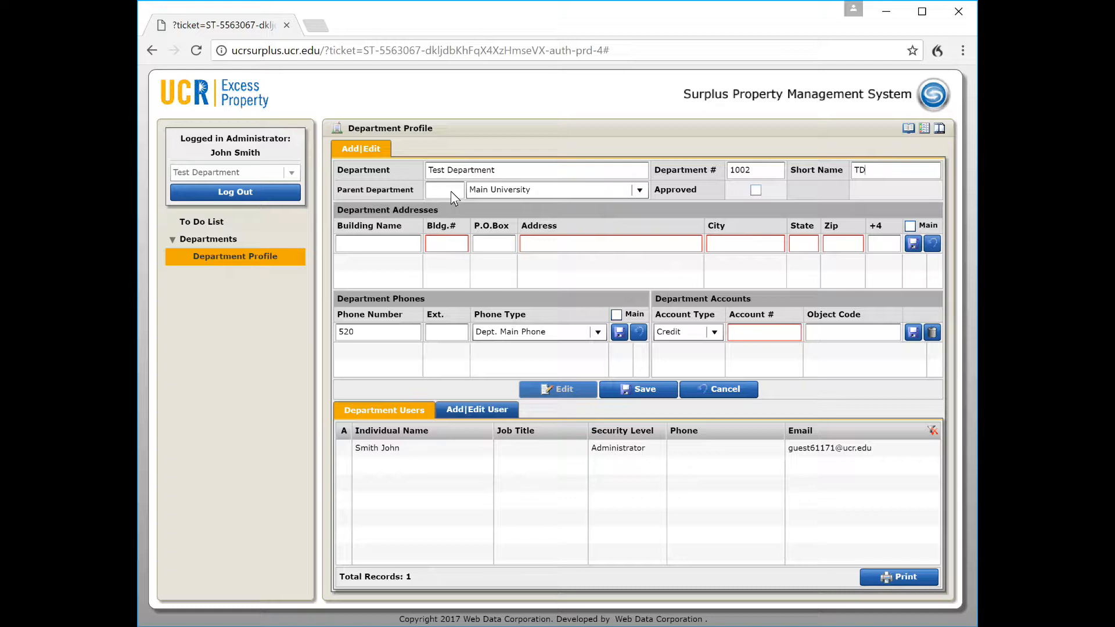
{"action": "type", "text": "%"}
{"action": "type", "text": "%"}
{"action": "left_click", "coordinate": [521, 191]}
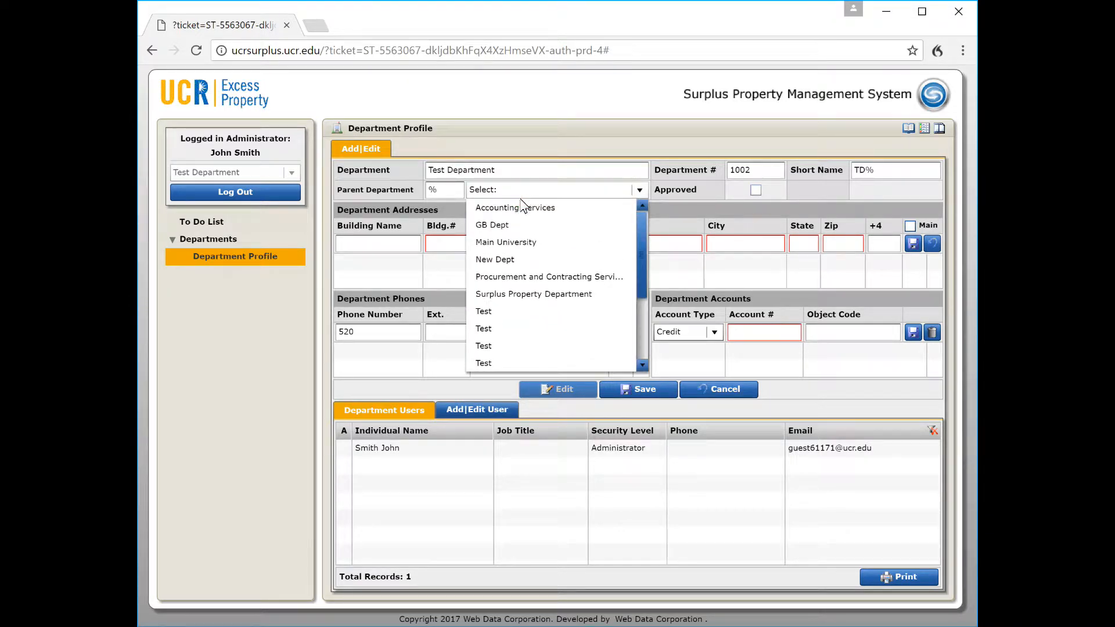
{"action": "left_click", "coordinate": [508, 244]}
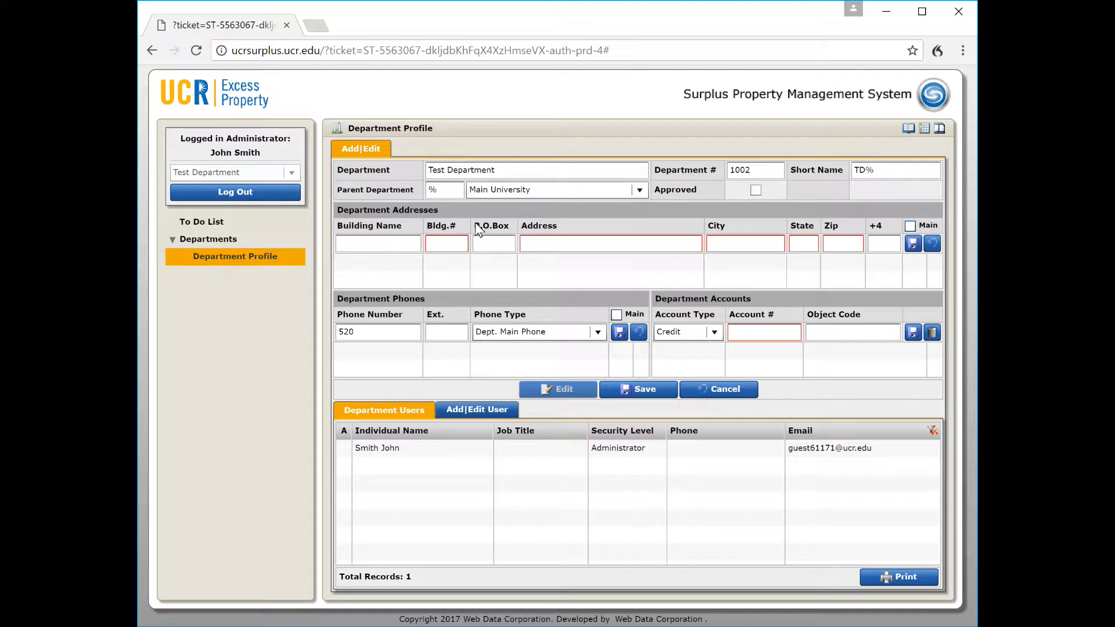
Save the address GB Tower, building 1001, 123 High St., Riverside, CA 99999
{"action": "left_click", "coordinate": [383, 246]}
{"action": "type", "text": "GB Tower"}
{"action": "key", "text": "Tab"}
{"action": "type", "text": "1001"}
{"action": "key", "text": "Tab"}
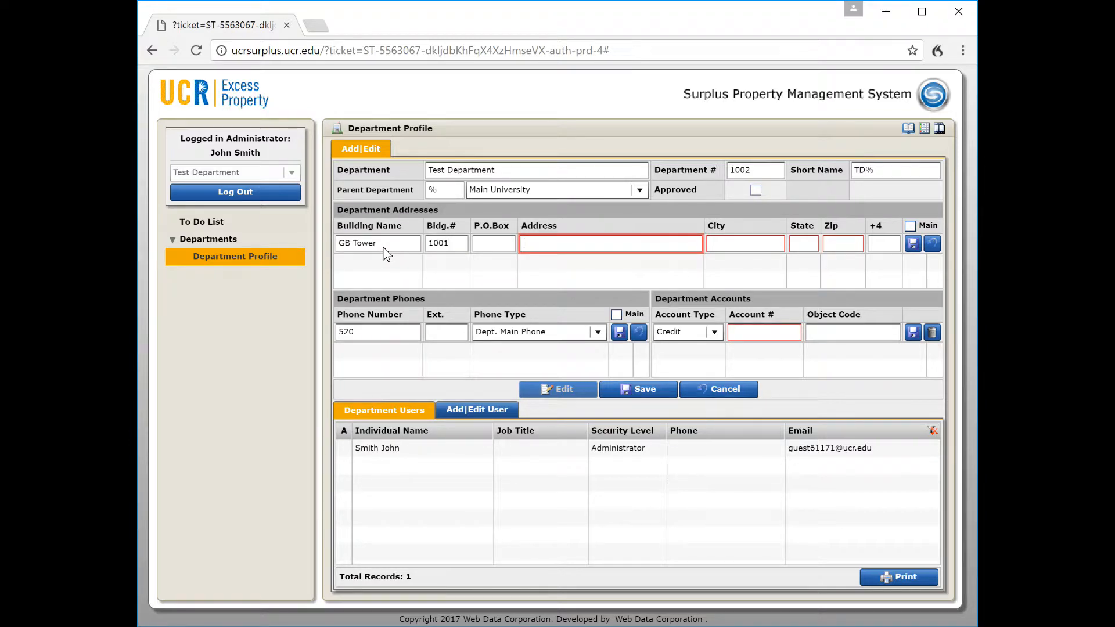
{"action": "type", "text": "123"}
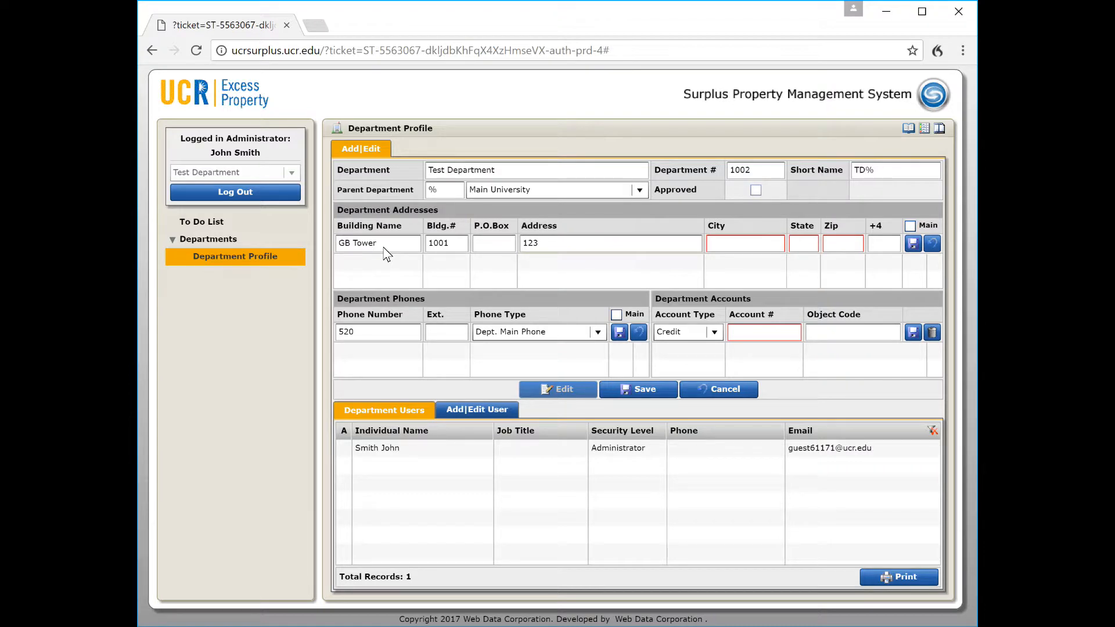
{"action": "type", "text": "High St."}
{"action": "key", "text": "Tab"}
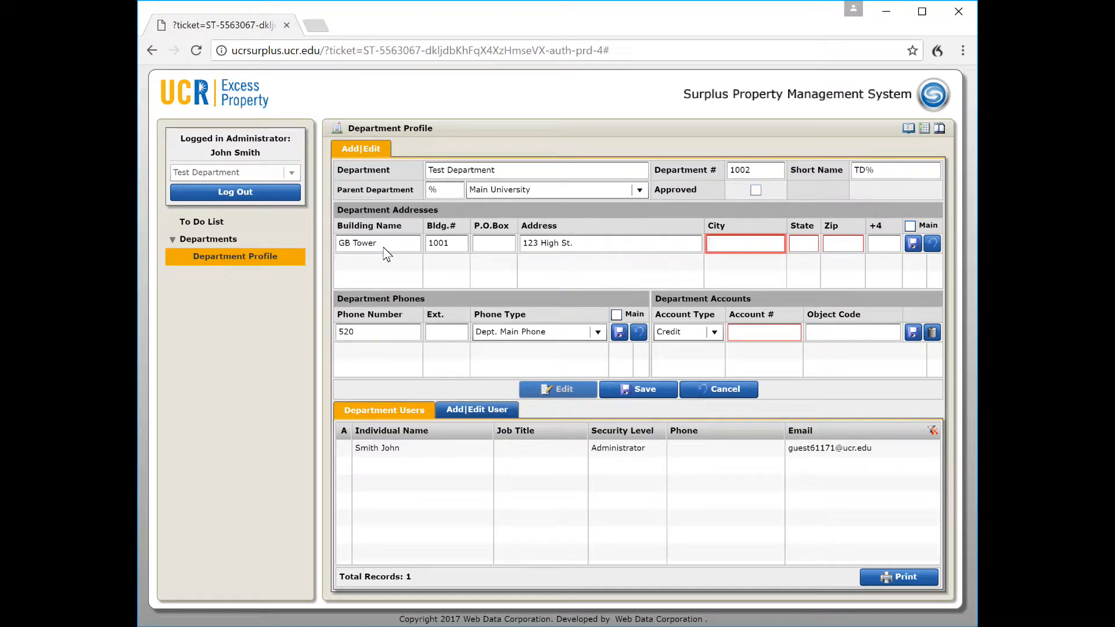
{"action": "type", "text": "Riverside"}
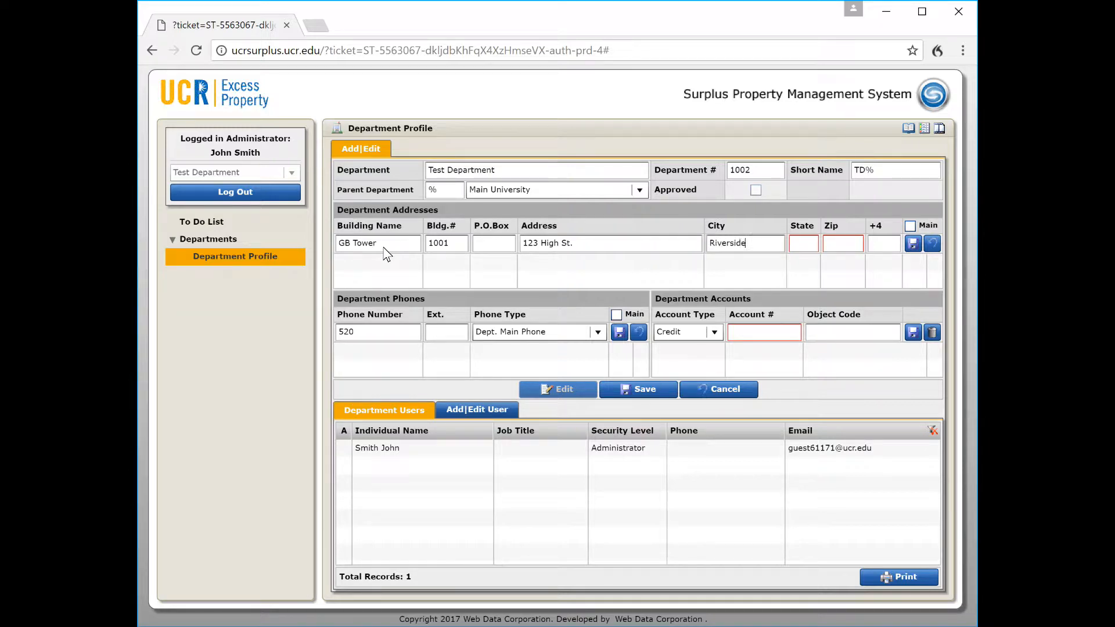
{"action": "key", "text": "Tab"}
{"action": "type", "text": "CA"}
{"action": "key", "text": "Tab"}
{"action": "type", "text": "99999"}
{"action": "left_click", "coordinate": [913, 242]}
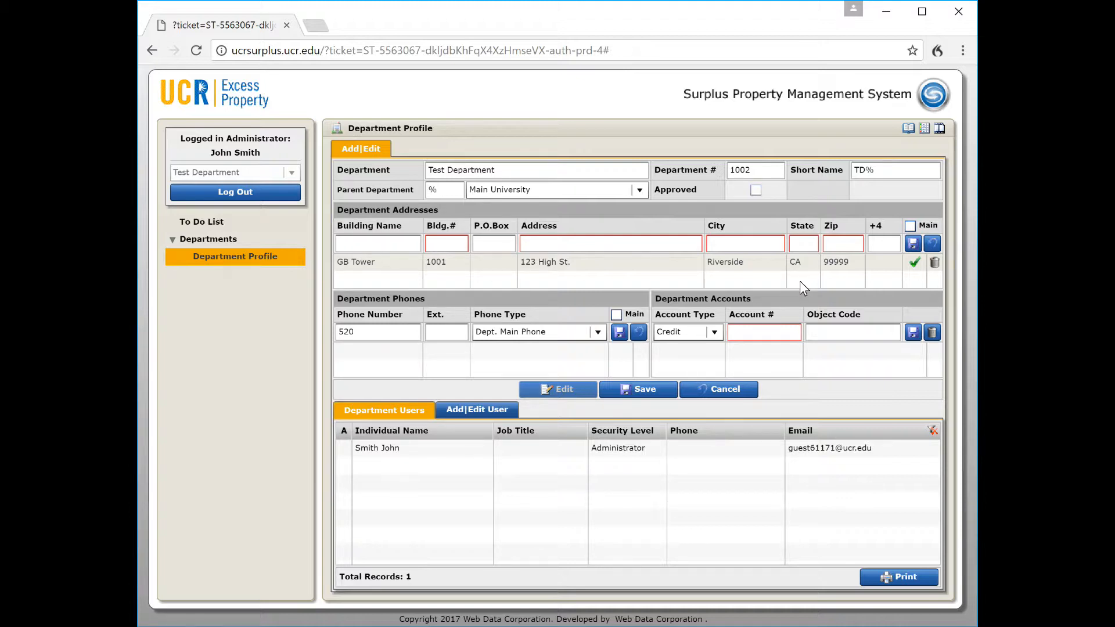
Replace the placeholder with the department's phone number and save it as Dept. Main Phone
{"action": "double_click", "coordinate": [367, 334]}
{"action": "left_click_drag", "start_coordinate": [385, 335], "coordinate": [305, 336]}
{"action": "key", "text": "Tab"}
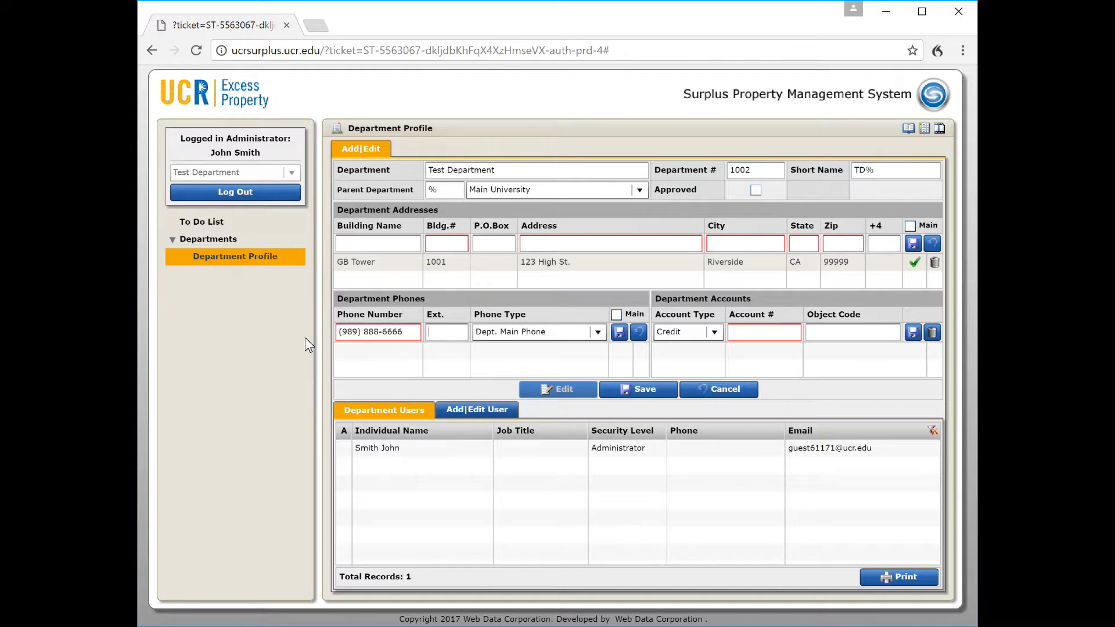
{"action": "left_click", "coordinate": [619, 333]}
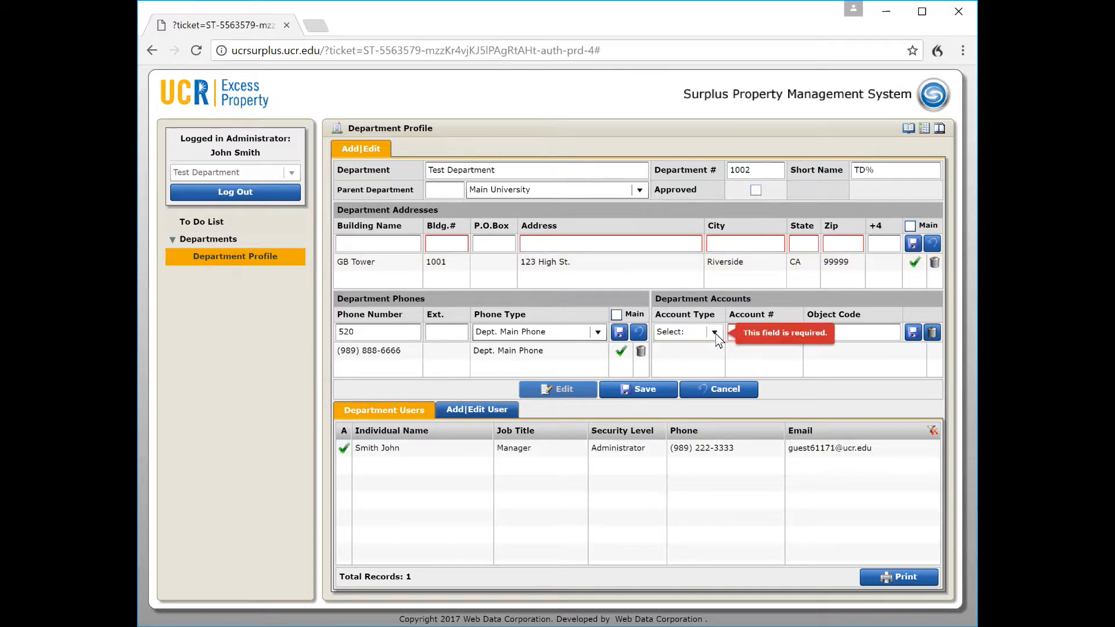
Add a Debit account 444444 with object code 3333
{"action": "left_click", "coordinate": [715, 333]}
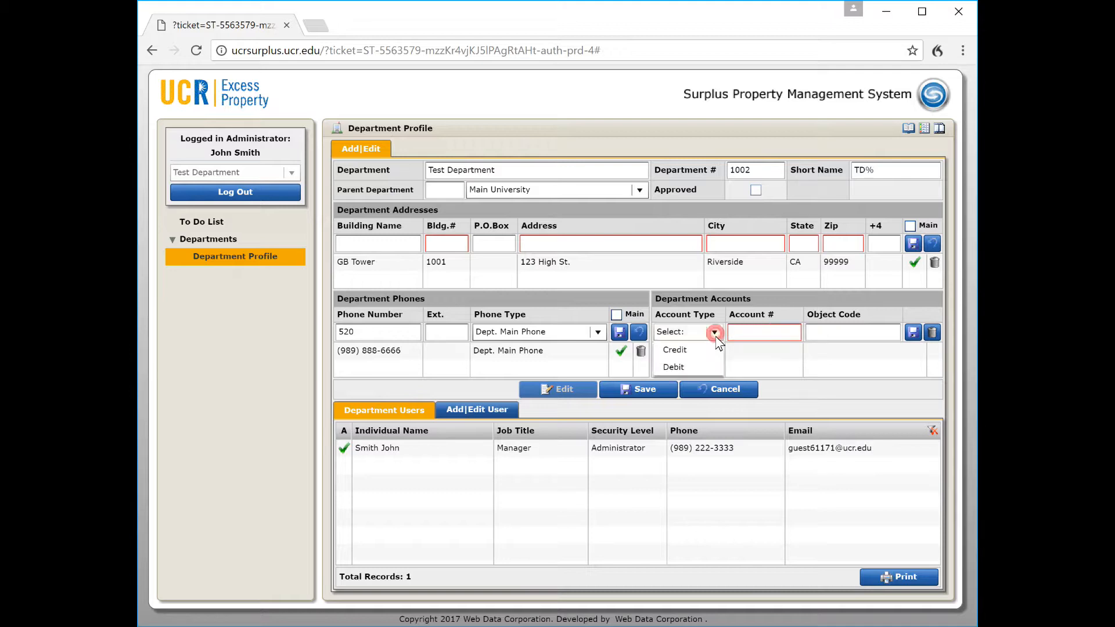
{"action": "left_click", "coordinate": [670, 366]}
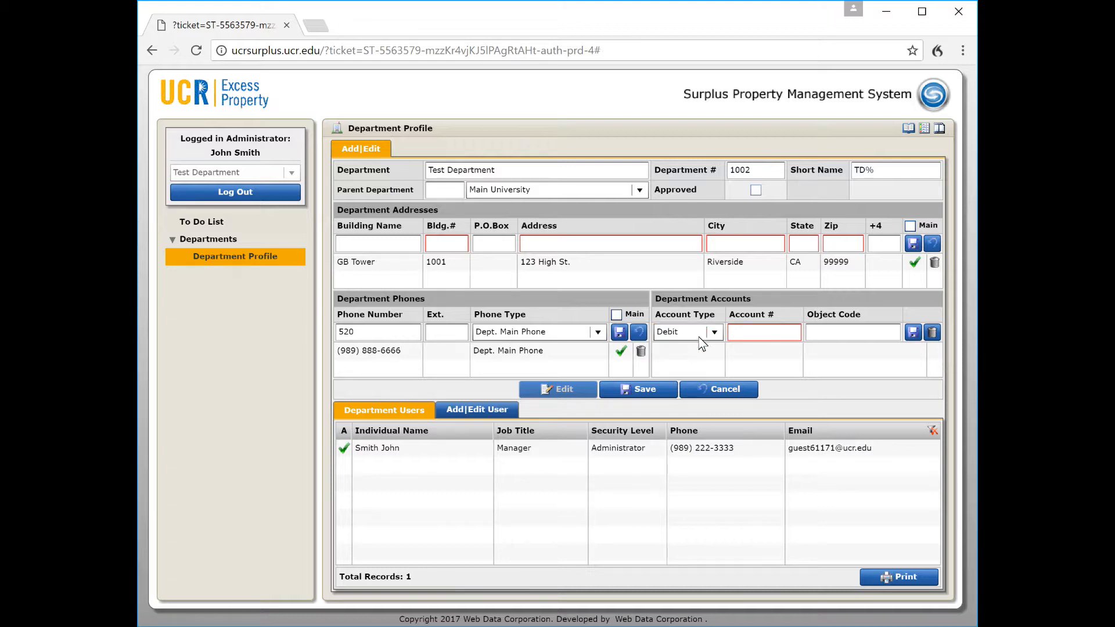
{"action": "left_click", "coordinate": [730, 331]}
{"action": "type", "text": "444444"}
{"action": "key", "text": "Tab"}
{"action": "type", "text": "3333"}
{"action": "left_click", "coordinate": [911, 334]}
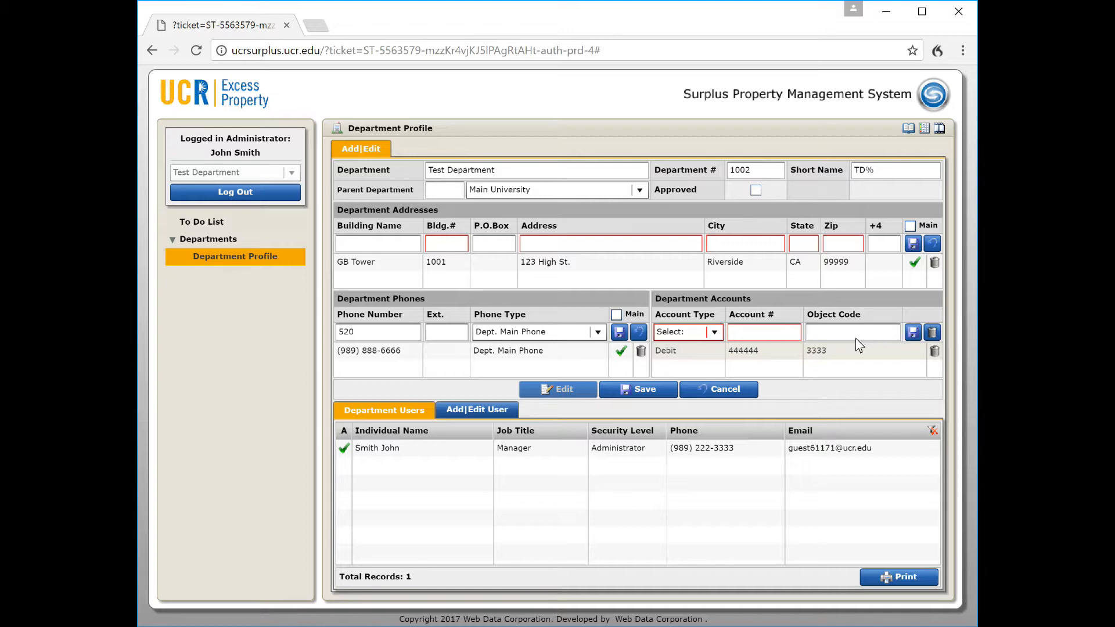
Add a Credit account 555555 with object code 4444 and save the department profile
{"action": "left_click", "coordinate": [714, 336]}
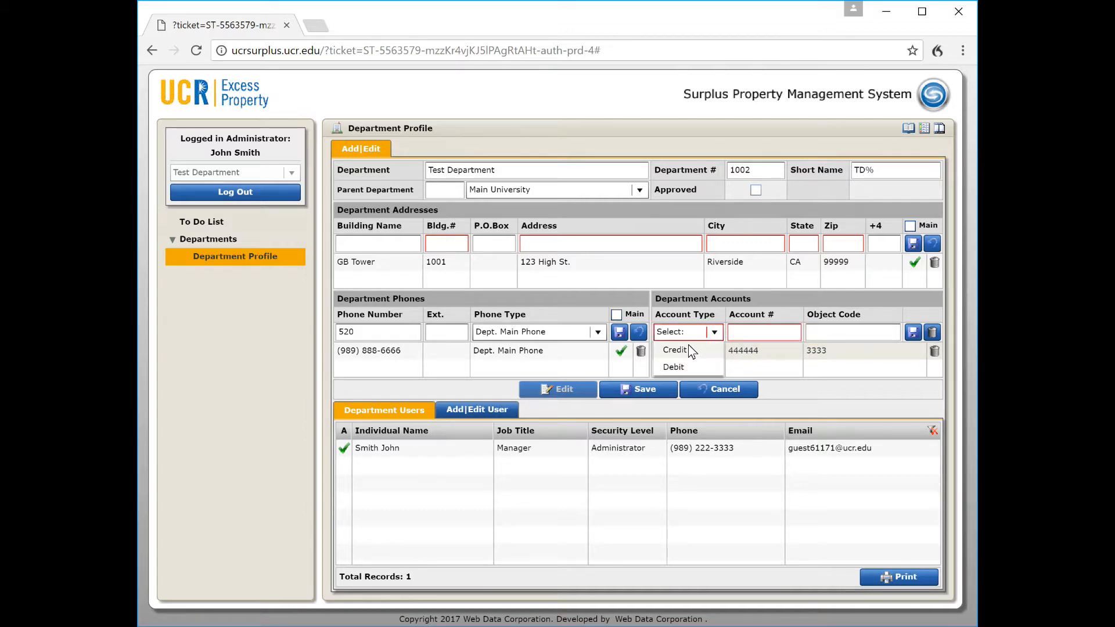
{"action": "left_click", "coordinate": [676, 350]}
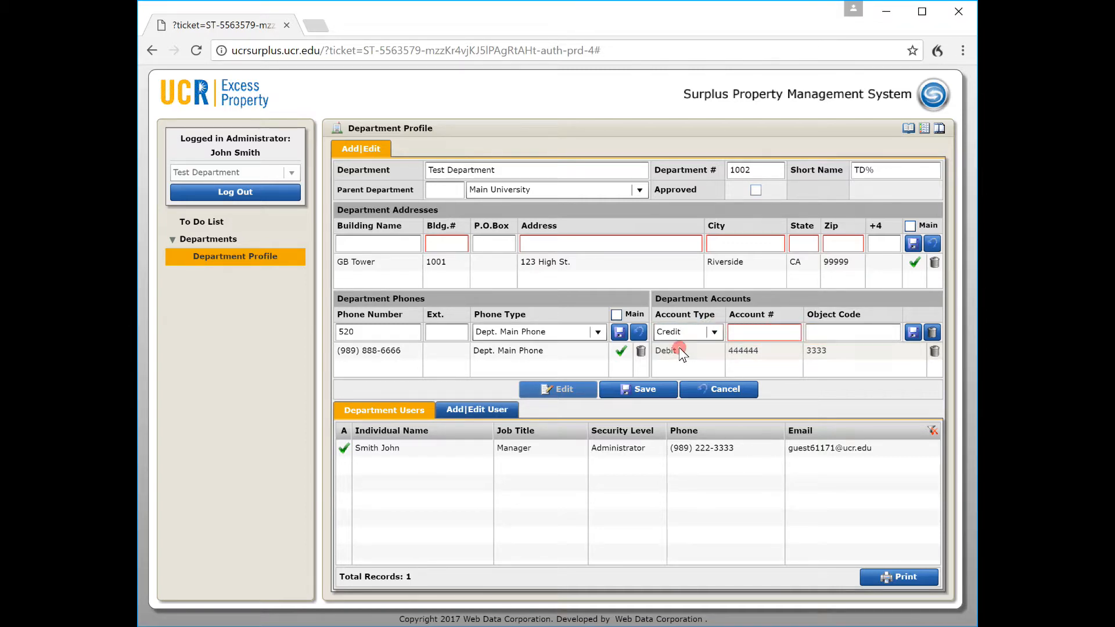
{"action": "left_click", "coordinate": [735, 336]}
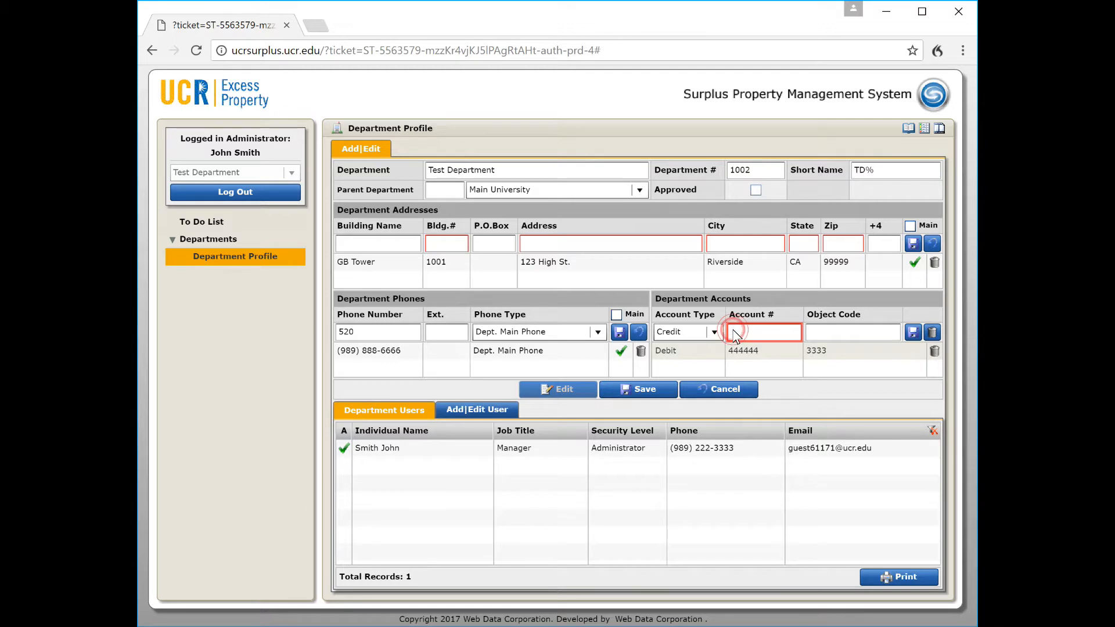
{"action": "type", "text": "555555"}
{"action": "key", "text": "Tab"}
{"action": "type", "text": "4444"}
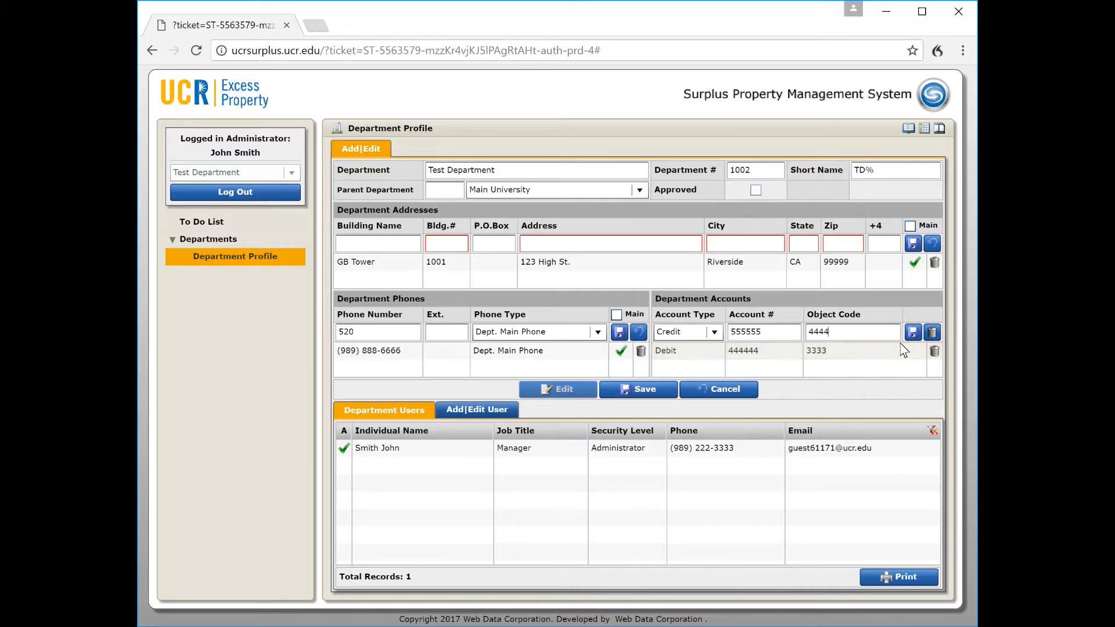
{"action": "left_click", "coordinate": [914, 332]}
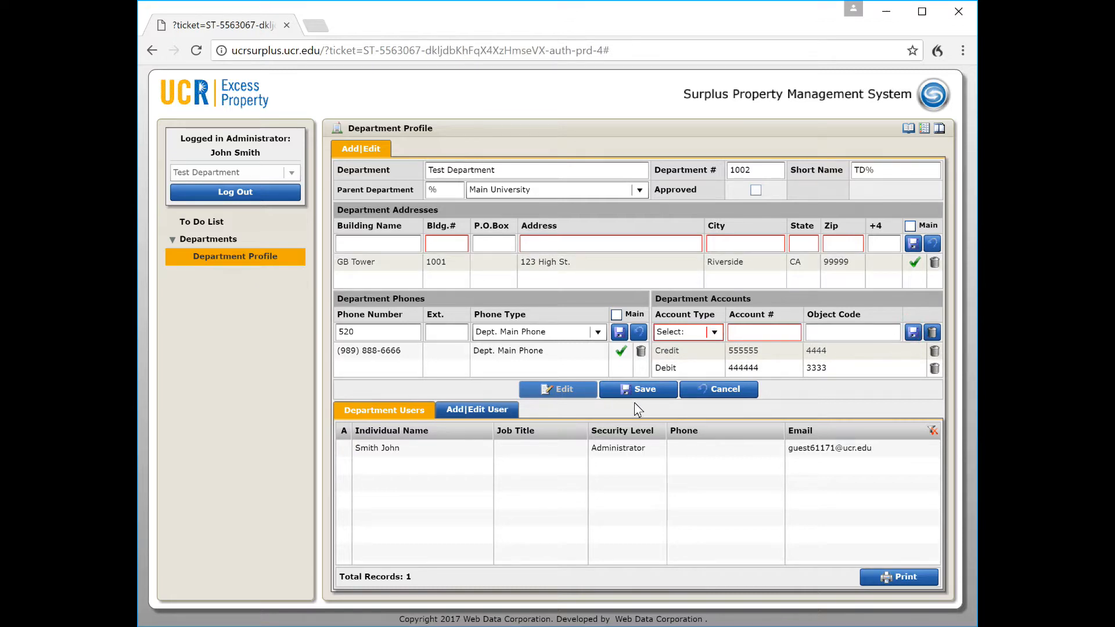
{"action": "left_click", "coordinate": [634, 397]}
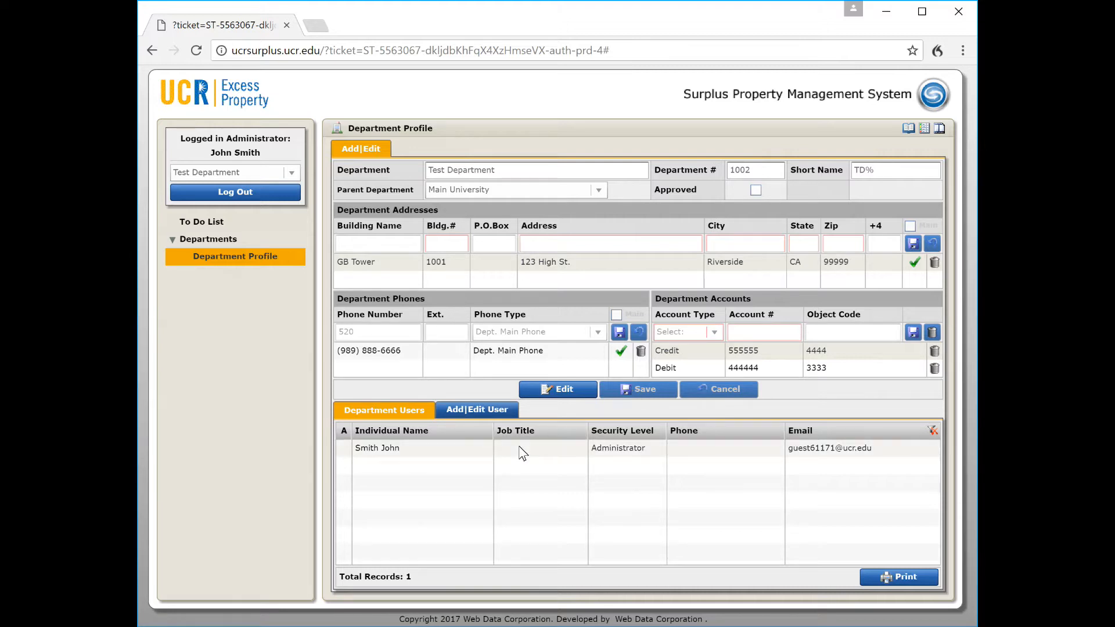
Open the administrator user's details and make them editable
{"action": "double_click", "coordinate": [468, 450]}
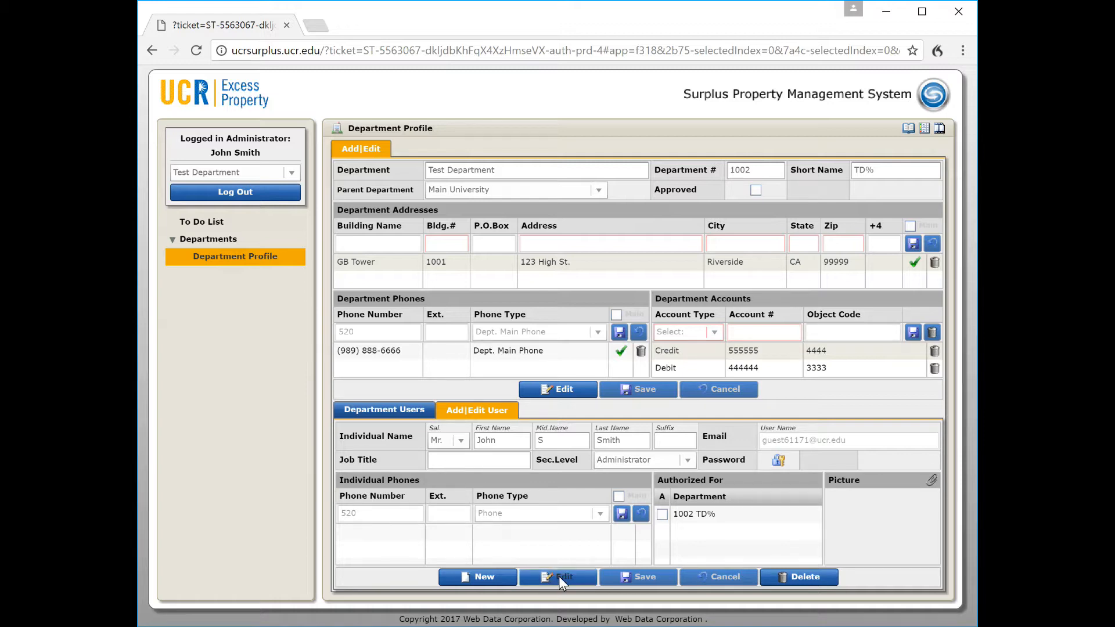
{"action": "left_click", "coordinate": [393, 409]}
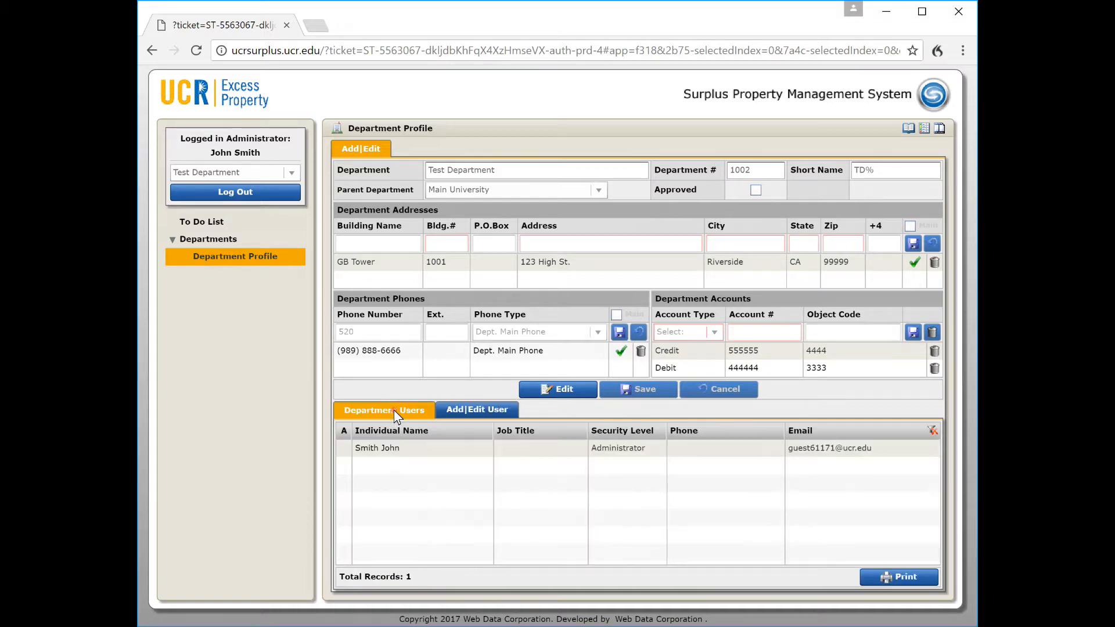
{"action": "double_click", "coordinate": [438, 453]}
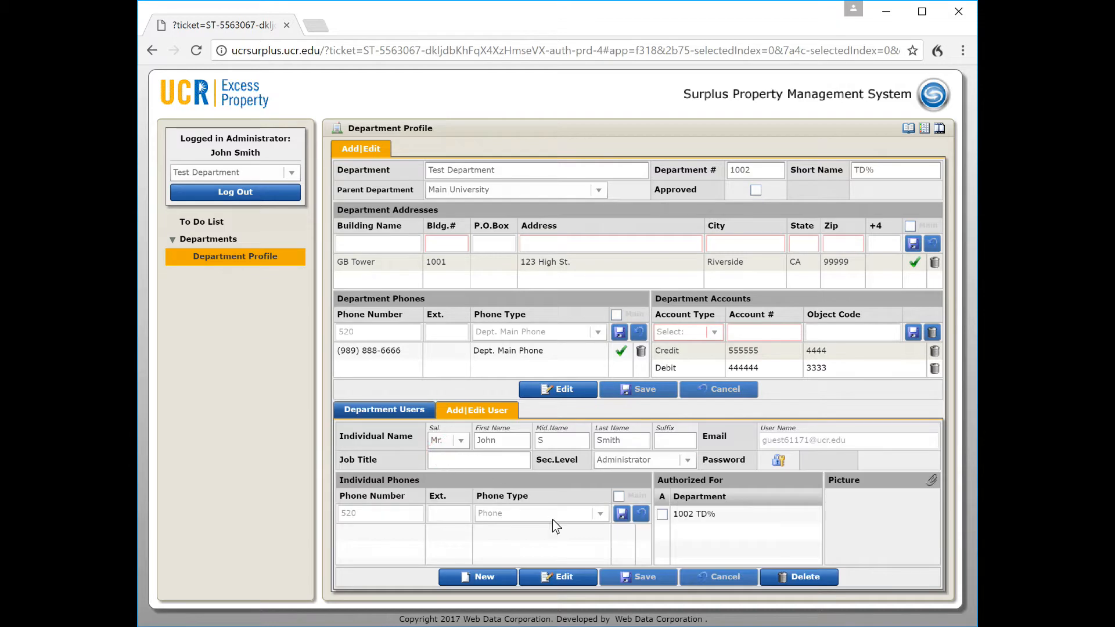
{"action": "left_click", "coordinate": [567, 577]}
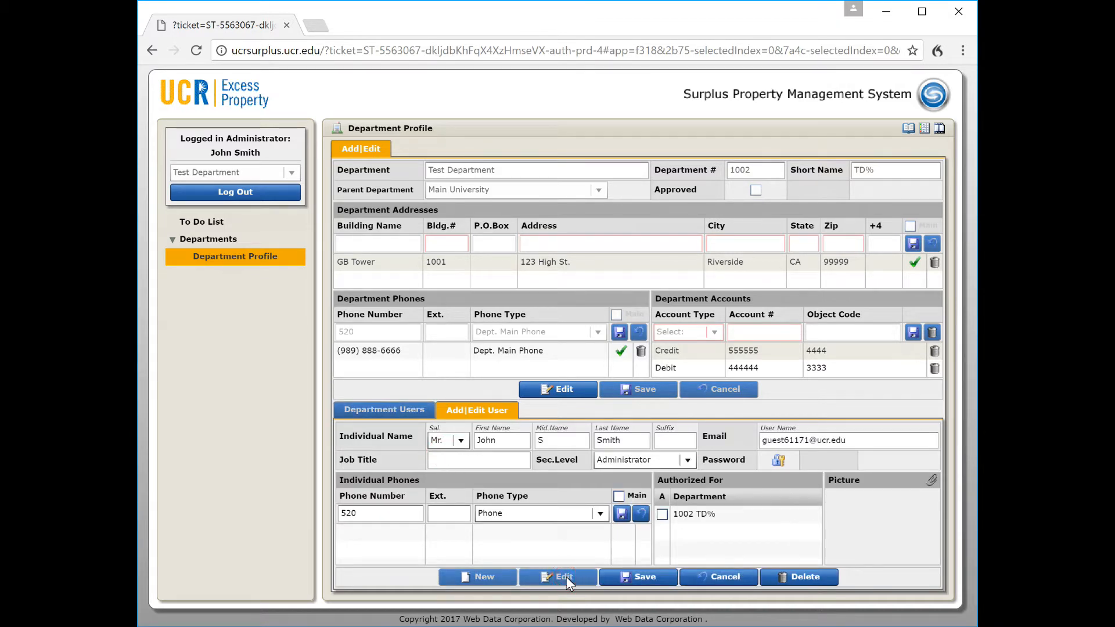
Set the user's job title to Manager, keeping Administrator as security level
{"action": "left_click", "coordinate": [454, 461]}
{"action": "type", "text": "Manager"}
{"action": "left_click", "coordinate": [688, 461]}
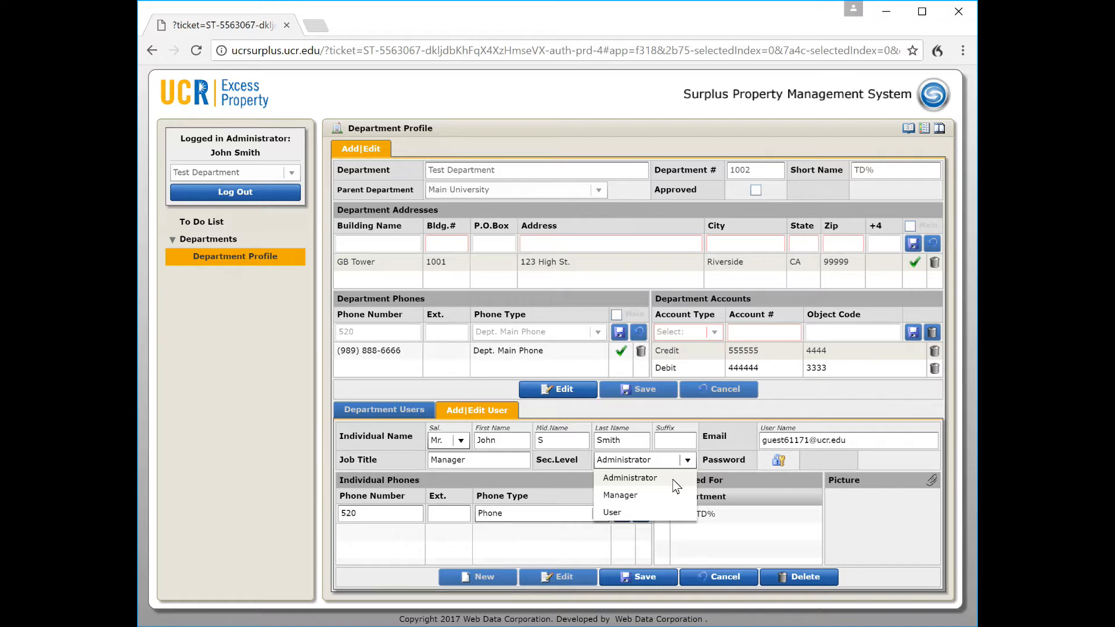
{"action": "left_click", "coordinate": [729, 474]}
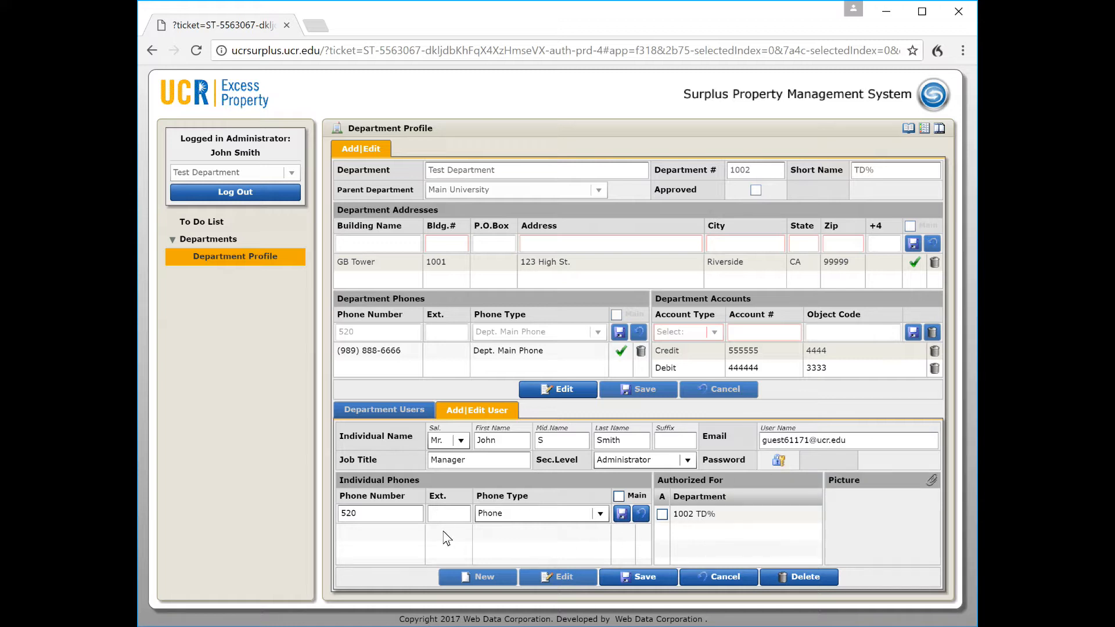
Add the user's phone number, authorize 1002 TD%, save, and start a blank new user
{"action": "double_click", "coordinate": [386, 513]}
{"action": "left_click", "coordinate": [621, 513]}
{"action": "left_click", "coordinate": [662, 514]}
{"action": "left_click", "coordinate": [652, 576]}
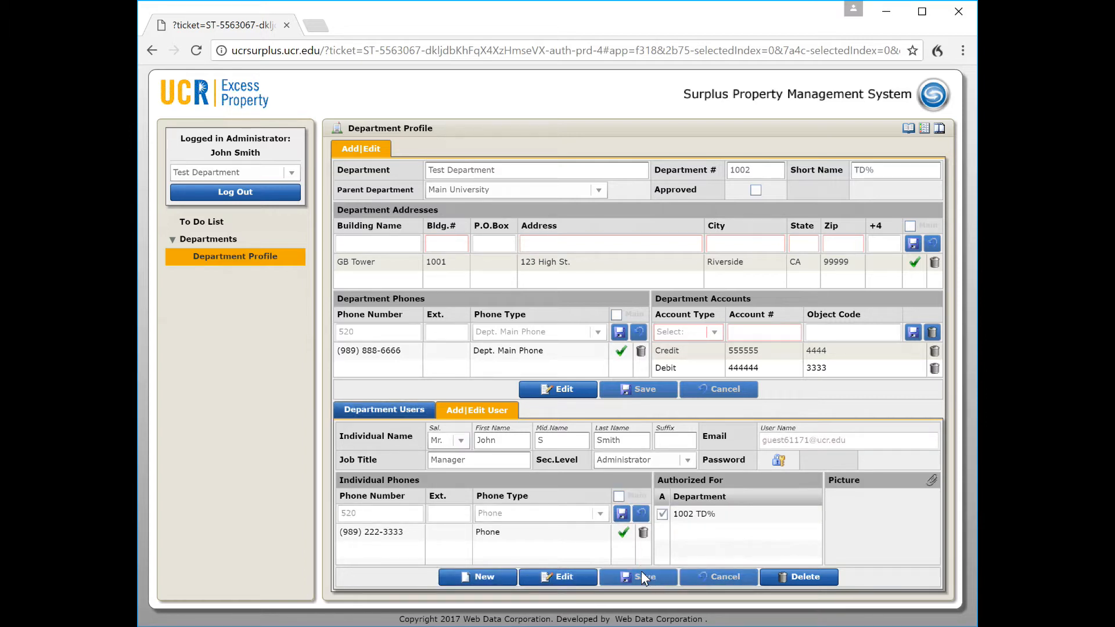
{"action": "left_click", "coordinate": [480, 576]}
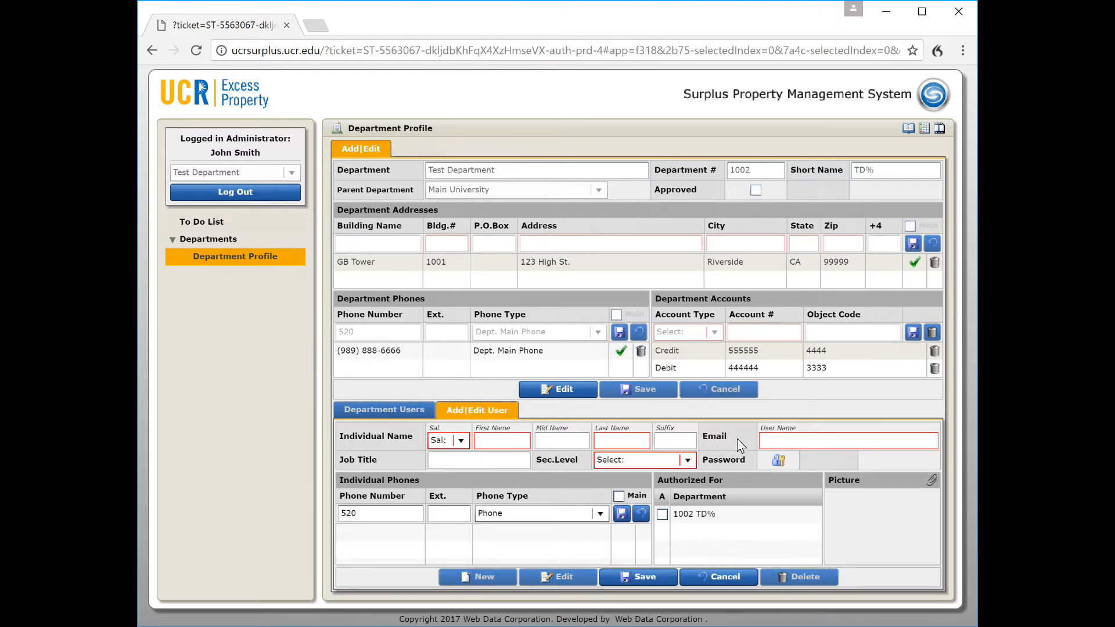
Cancel the blank new-user form and log out, reaching the CAS Logout successful page
{"action": "left_click", "coordinate": [776, 443]}
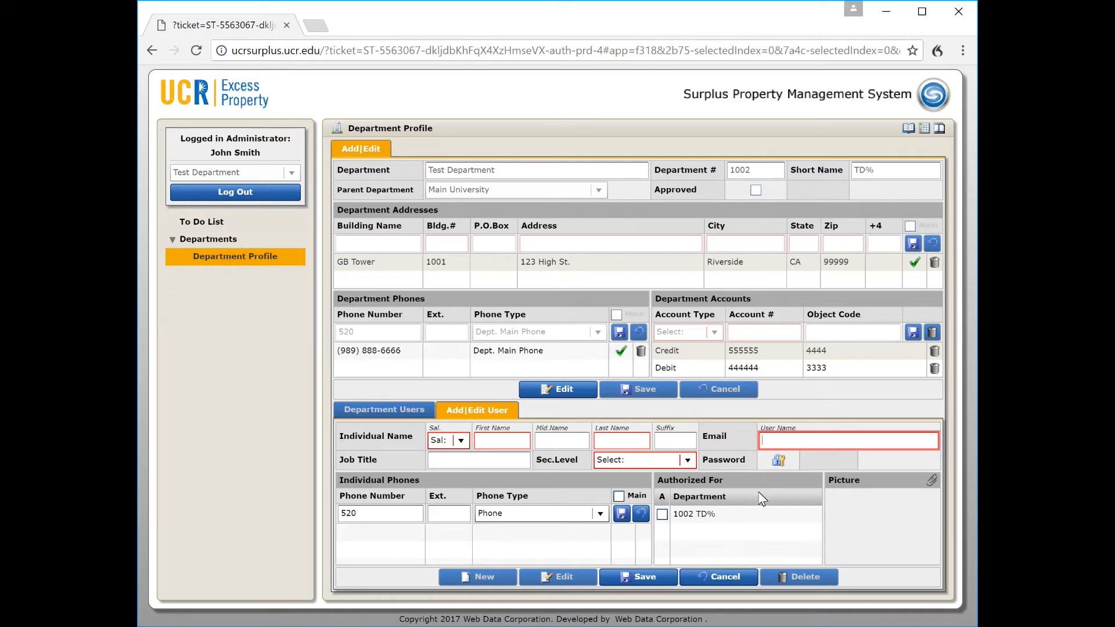
{"action": "left_click", "coordinate": [702, 576]}
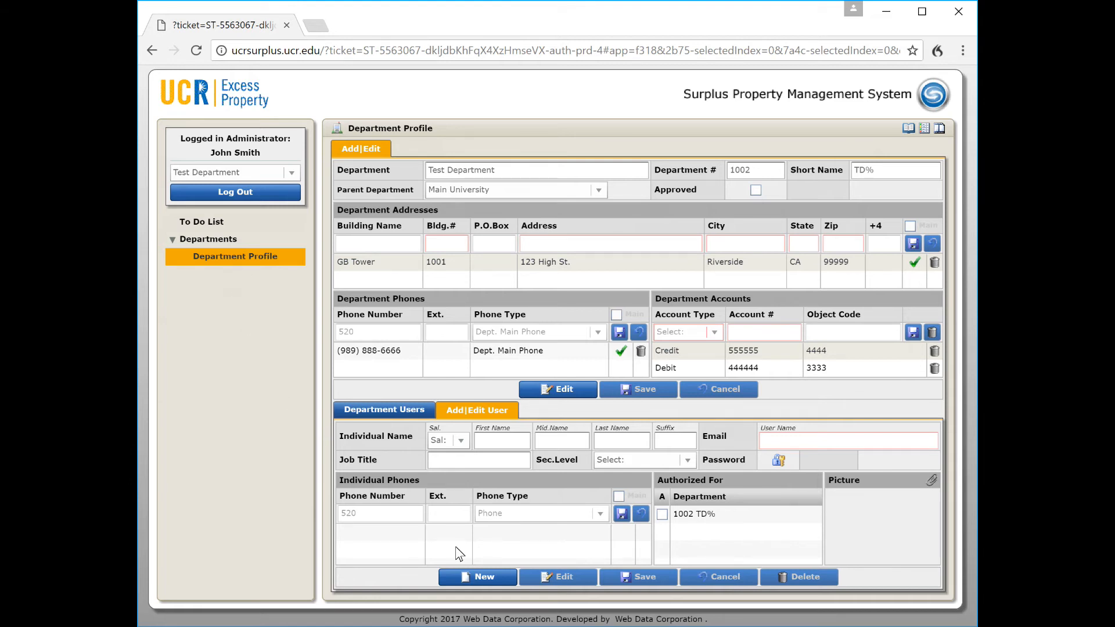
{"action": "left_click", "coordinate": [237, 193]}
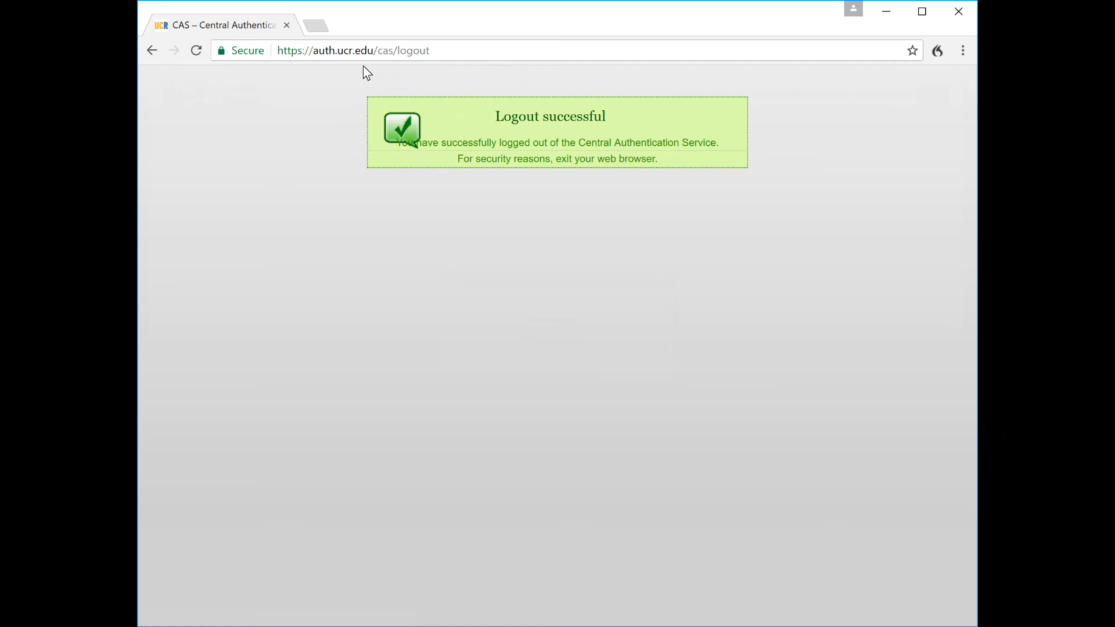
Go to 'ucr', log in with NetID credentials, and expand Departments and Surplus Inventory
{"action": "left_click", "coordinate": [448, 52]}
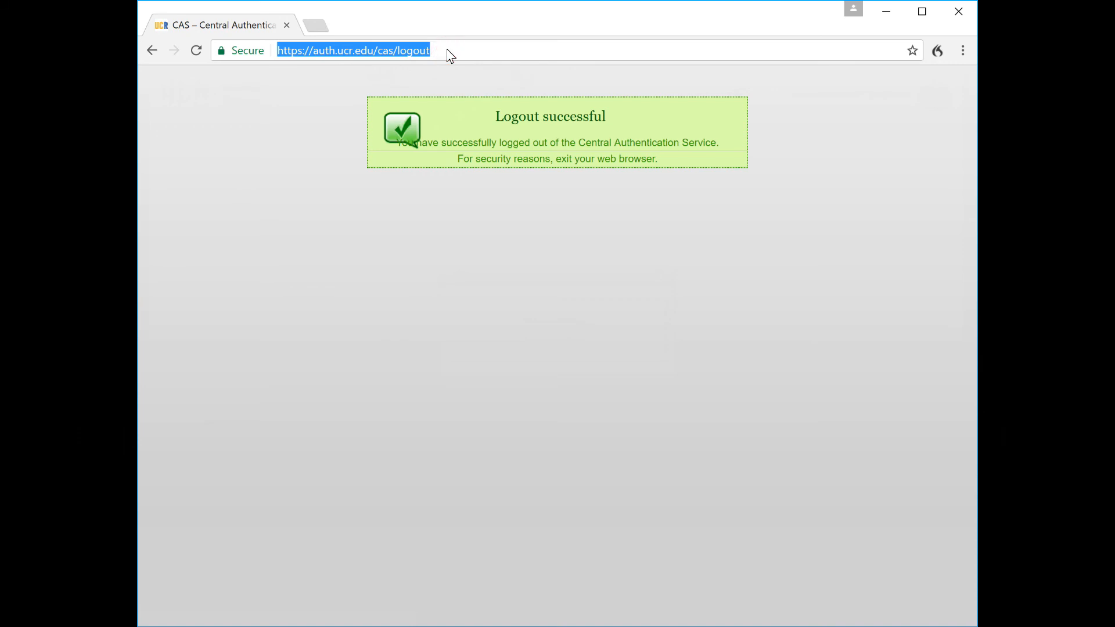
{"action": "type", "text": "ucrsurplus.ucr.edu"}
{"action": "key", "text": "Return"}
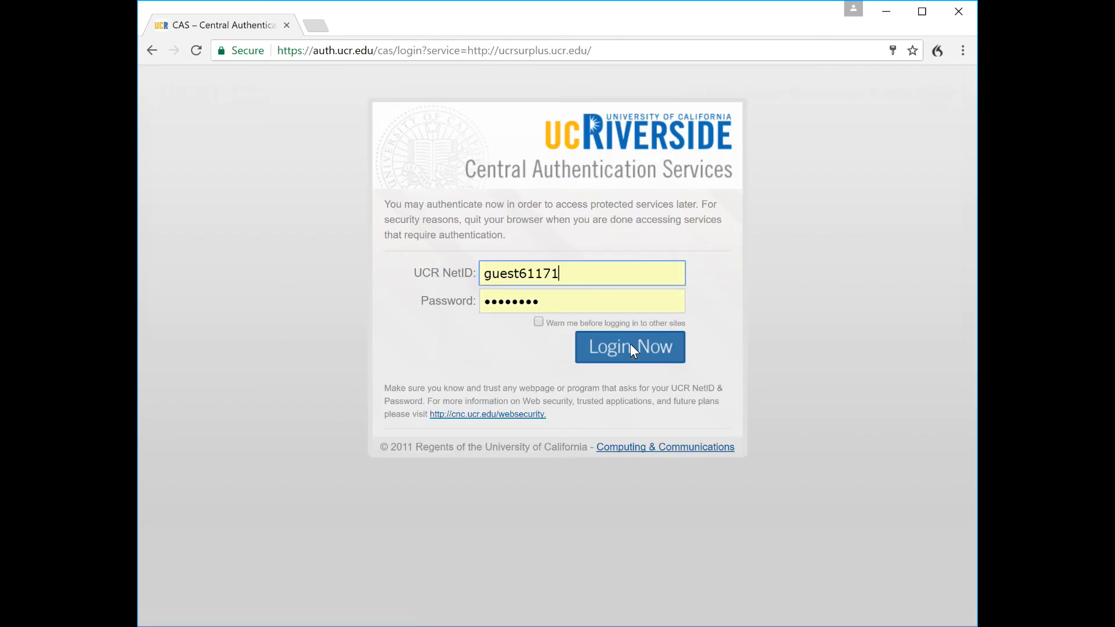
{"action": "left_click", "coordinate": [630, 346]}
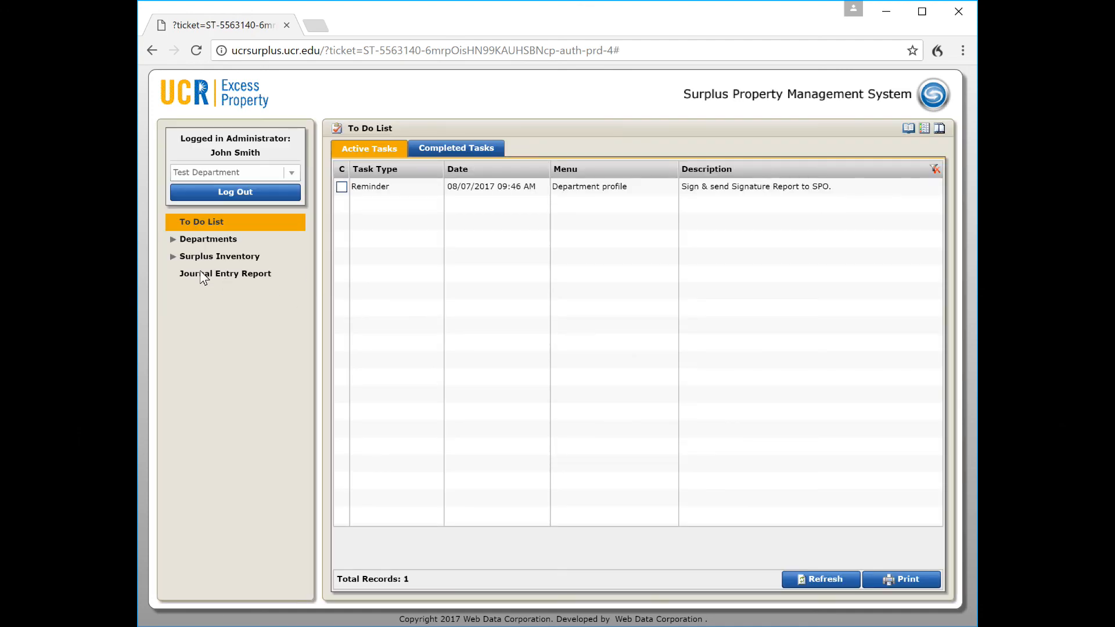
{"action": "left_click", "coordinate": [175, 238]}
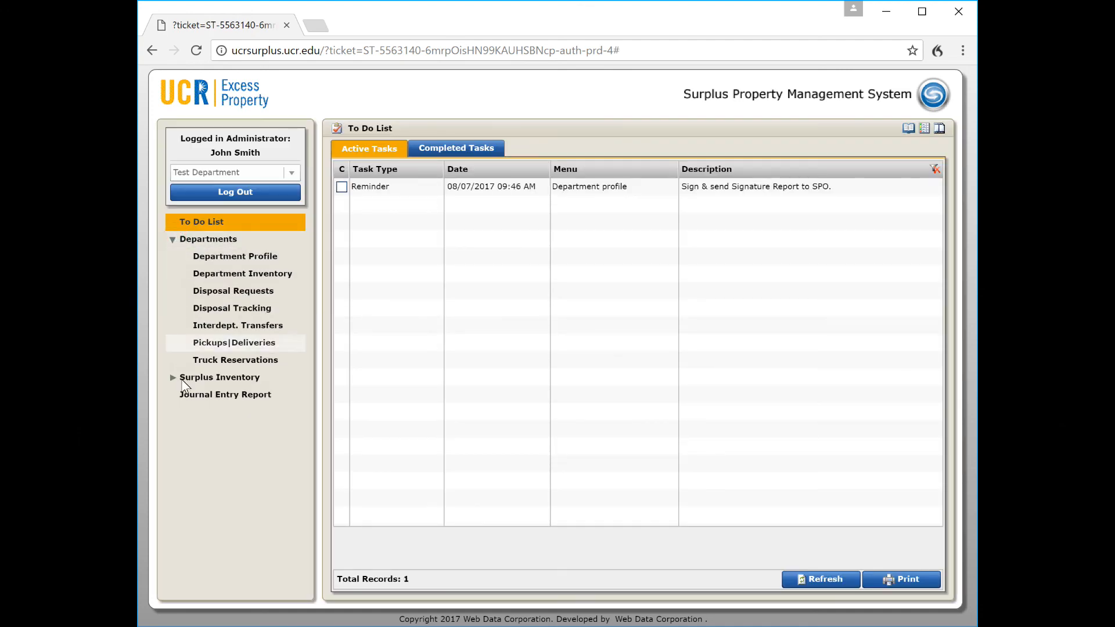
{"action": "left_click", "coordinate": [174, 376]}
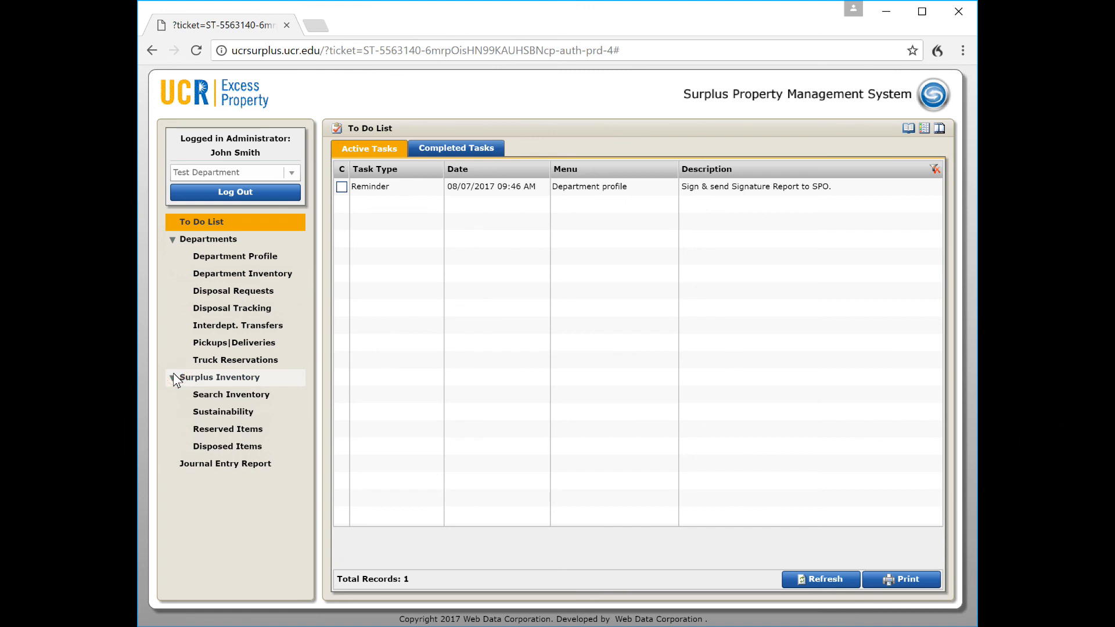